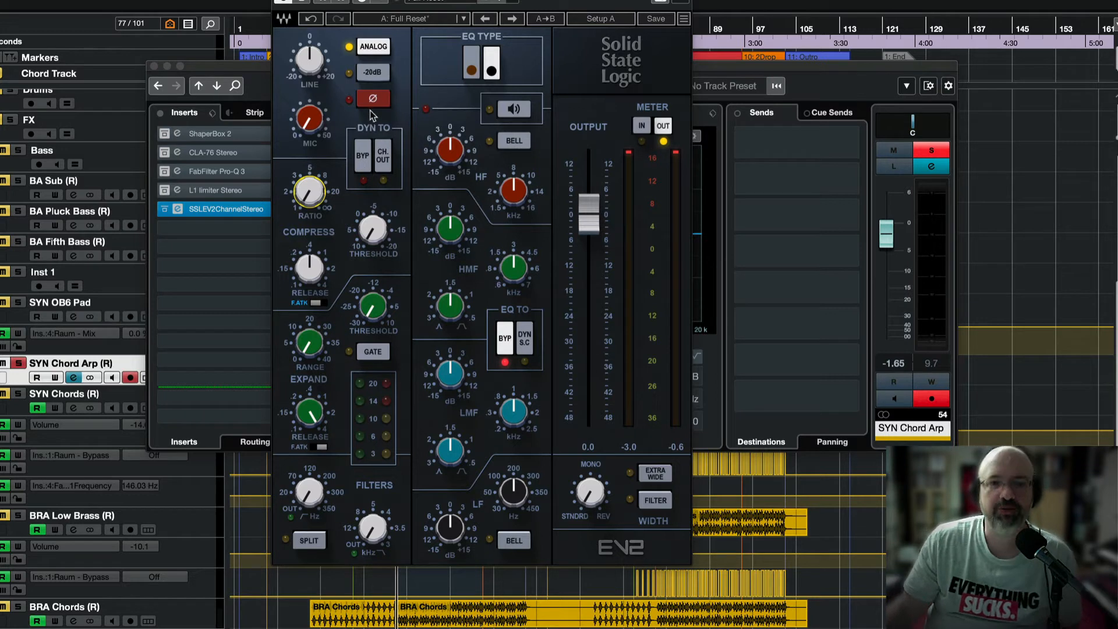
# Move the plugin window and set the Waves GUI size to 150%.
pyautogui.moveTo(571, 0); pyautogui.dragTo(554, 0)
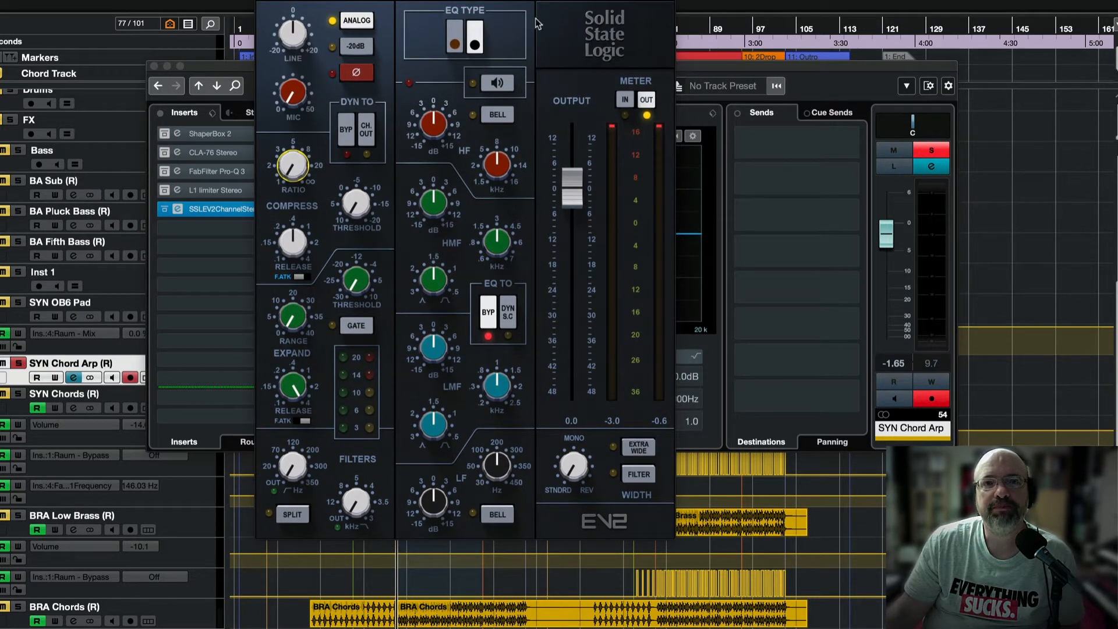
pyautogui.rightClick(666, 2)
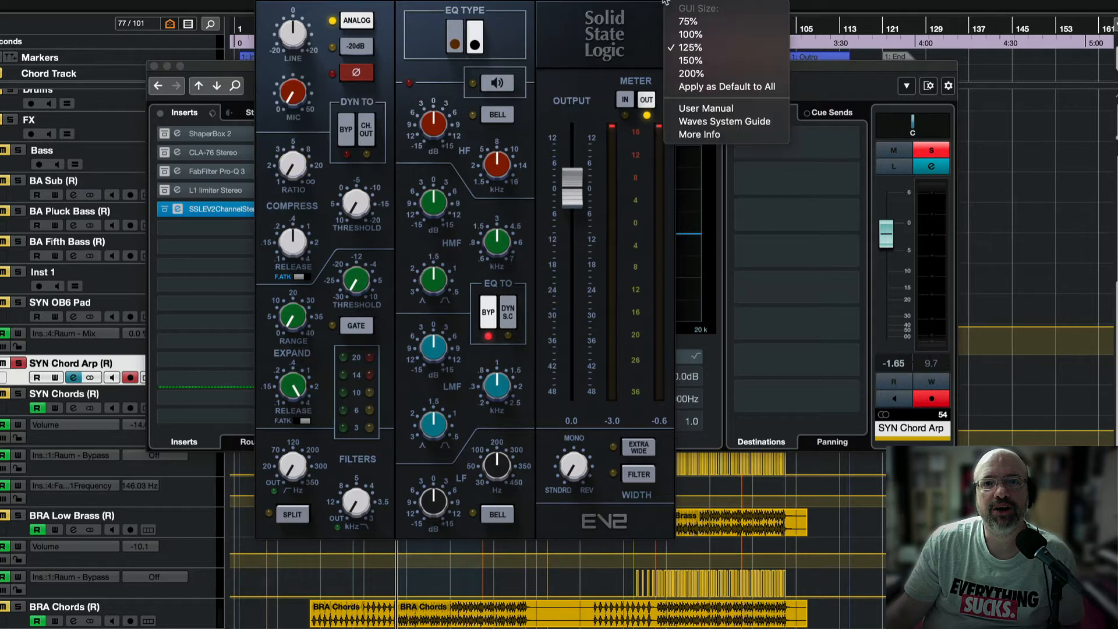
pyautogui.click(689, 60)
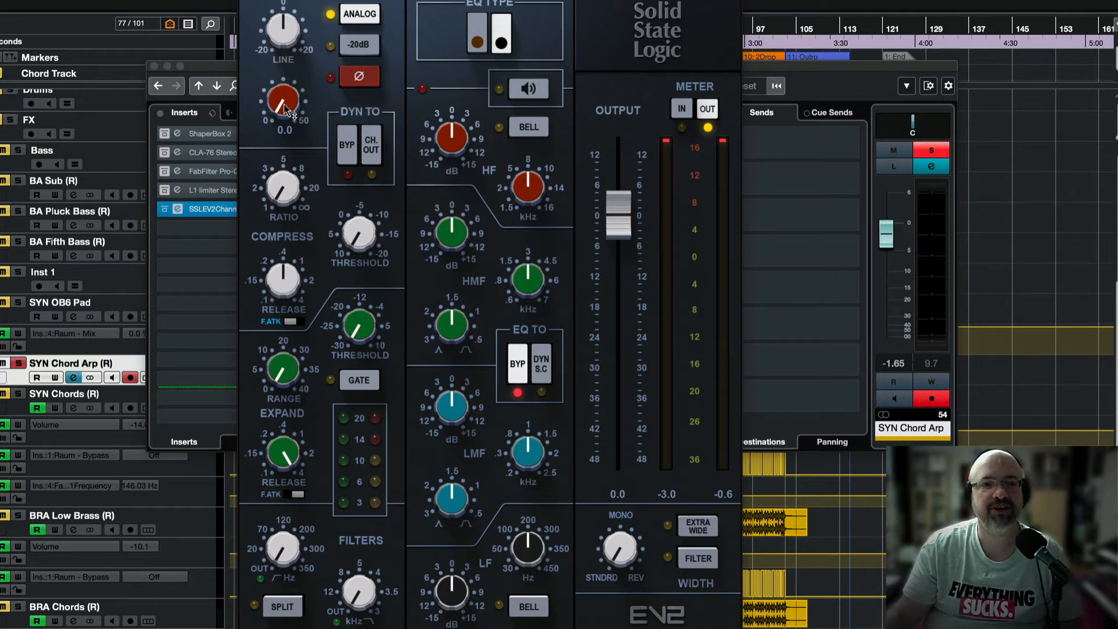
# Start playback and raise the MIC input gain knob to about 20 dB.
pyautogui.press('space')
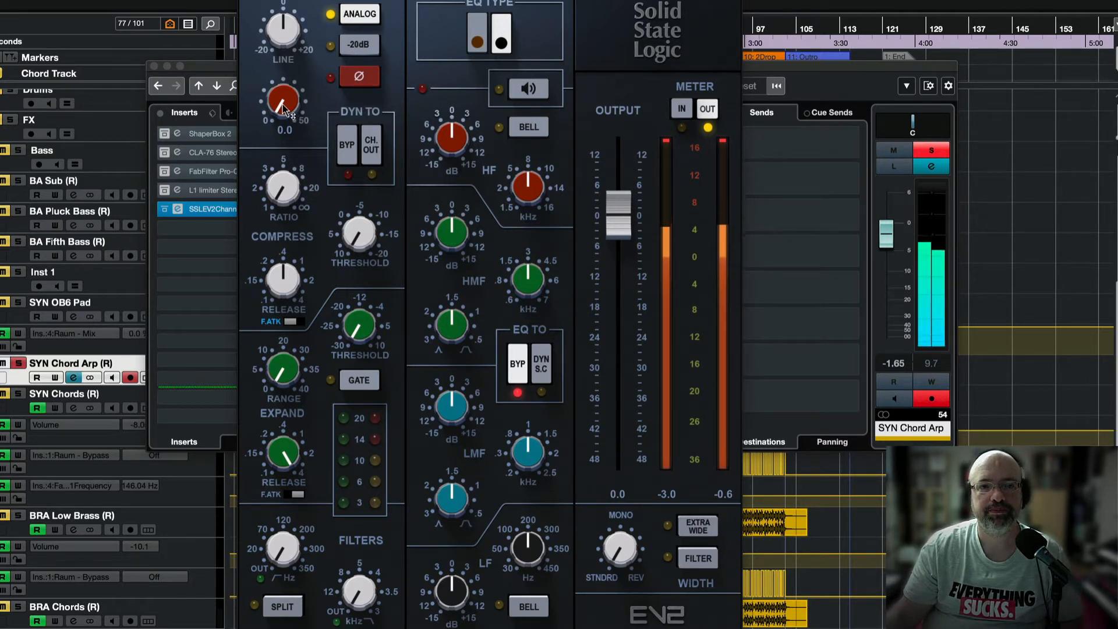
pyautogui.moveTo(283, 108); pyautogui.dragTo(389, 90)
pyautogui.scroll(4, 286, 120)
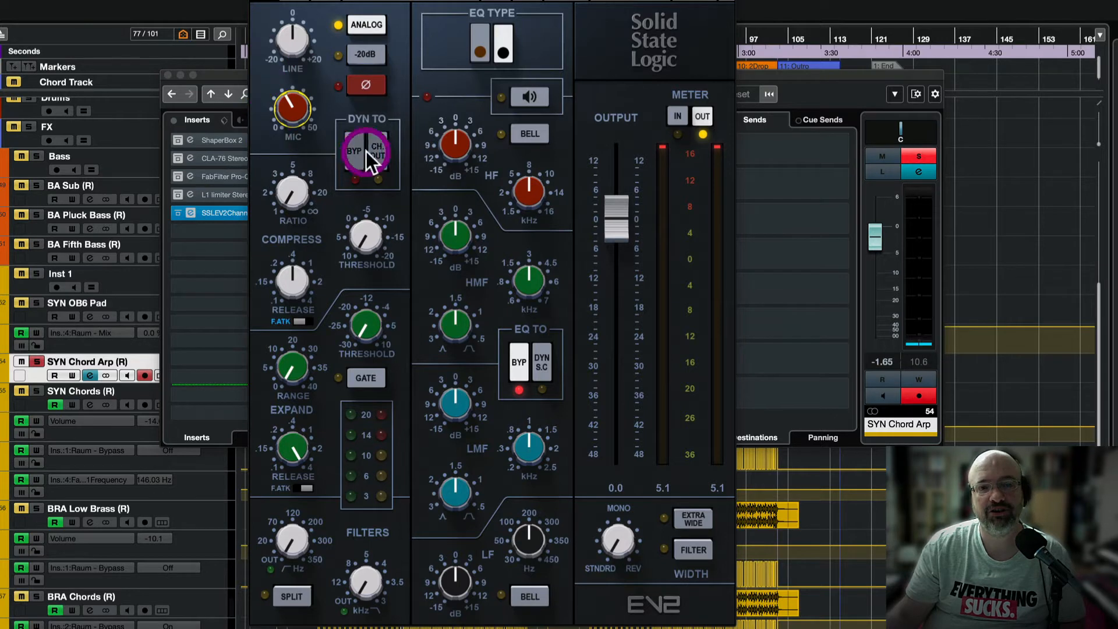
pyautogui.moveTo(289, 108)
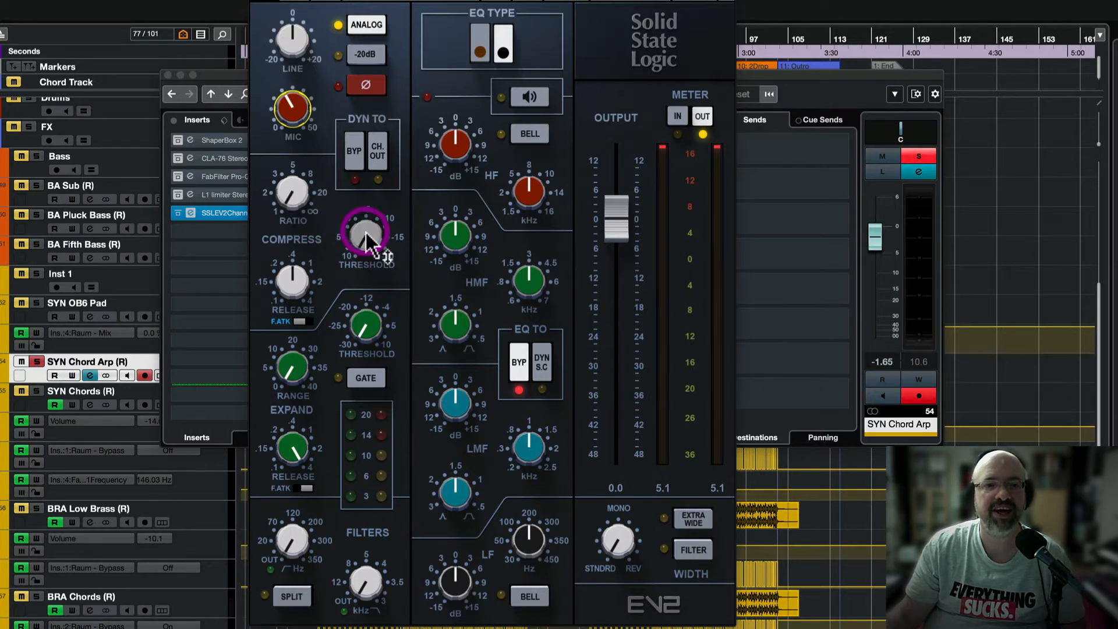
pyautogui.moveTo(370, 237)
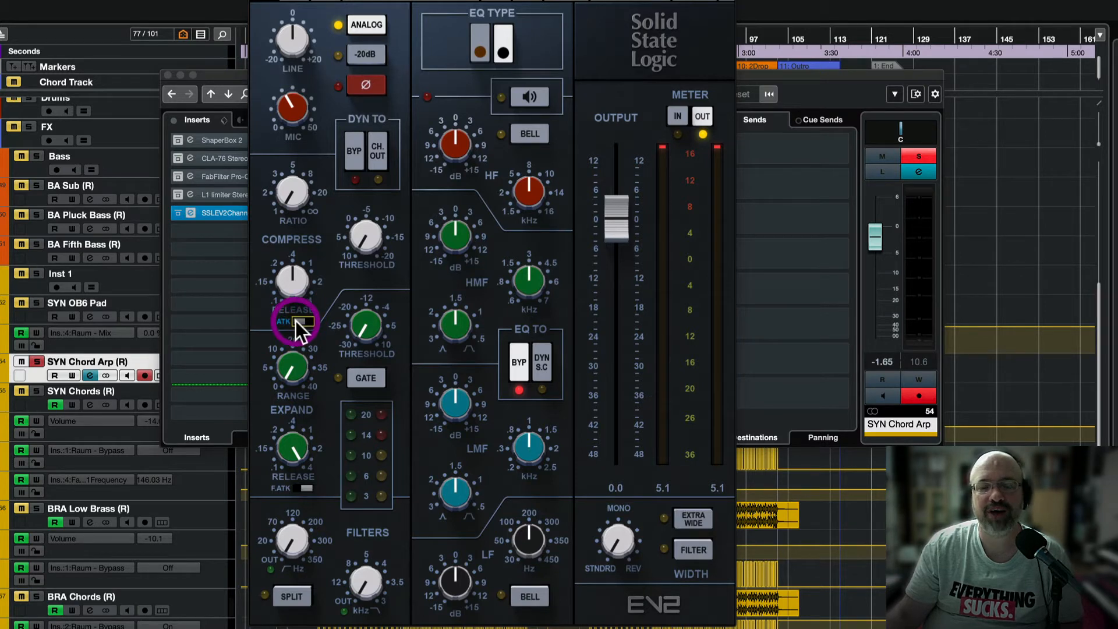
# With playback running, trim MIC gain to 18 and rough in compressor ratio, threshold and fast attack.
pyautogui.press('space')
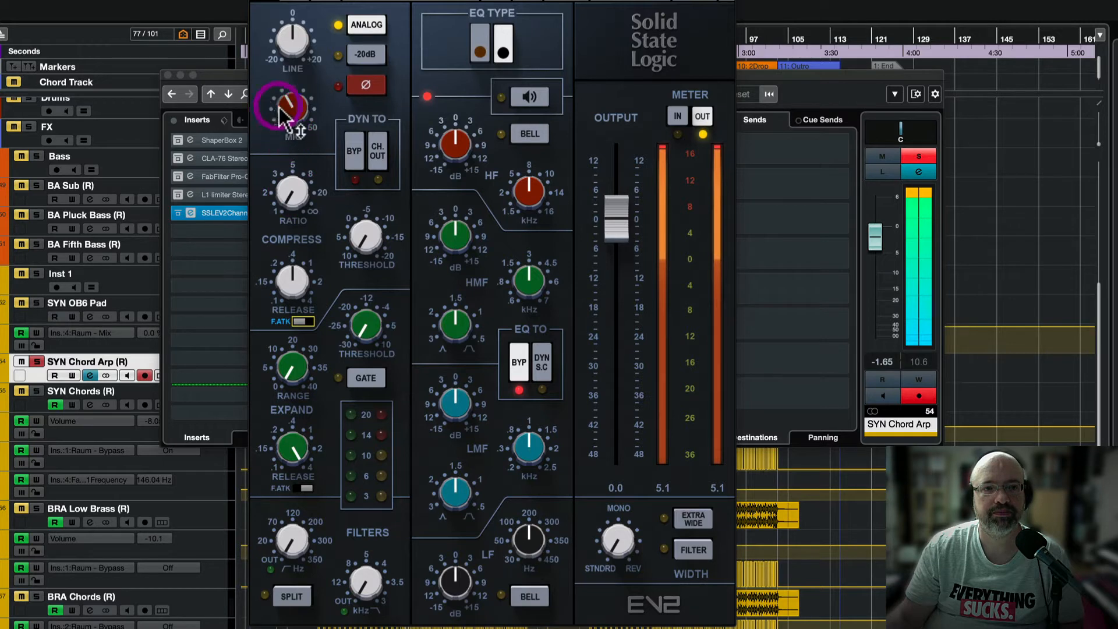
pyautogui.moveTo(283, 113); pyautogui.dragTo(264, 135)
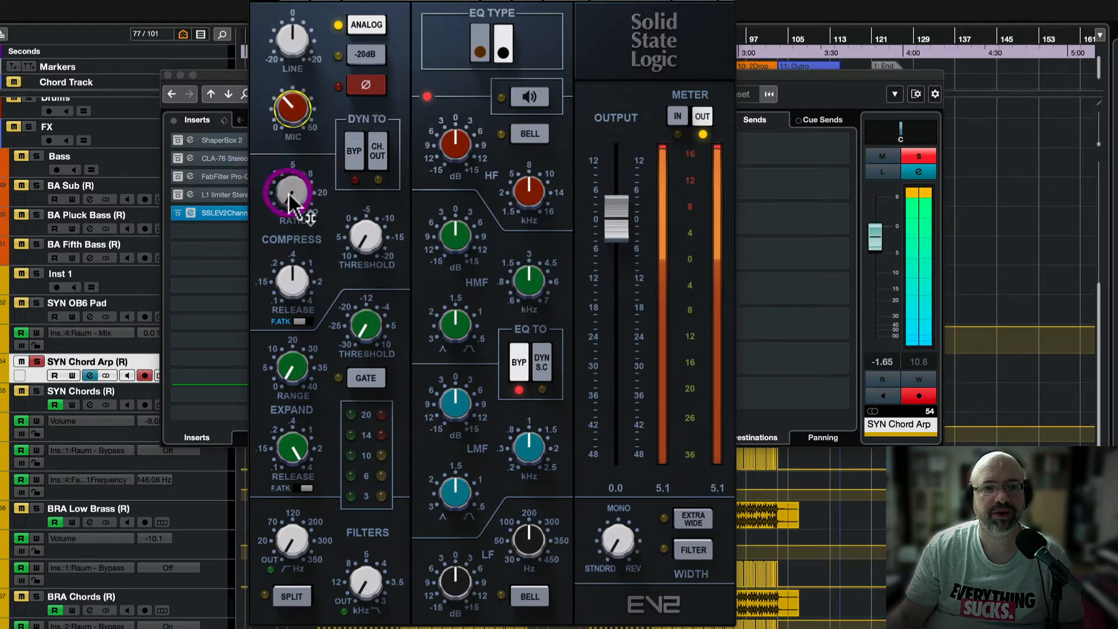
pyautogui.moveTo(291, 192); pyautogui.dragTo(292, 178)
pyautogui.moveTo(361, 237); pyautogui.dragTo(361, 239)
pyautogui.click(303, 321)
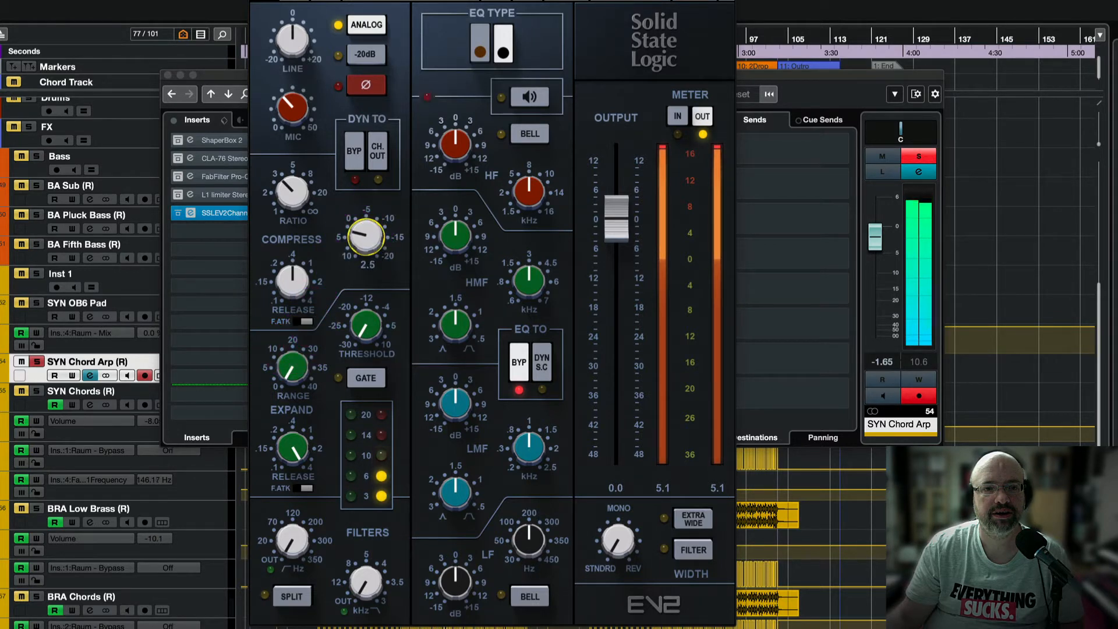
pyautogui.click(293, 317)
# Set compressor release to 0.88, ratio to 4.0 and threshold near 2, then compare with DYN bypass.
pyautogui.moveTo(288, 271); pyautogui.dragTo(288, 280)
pyautogui.moveTo(358, 238); pyautogui.dragTo(356, 237)
pyautogui.moveTo(284, 280); pyautogui.dragTo(284, 265)
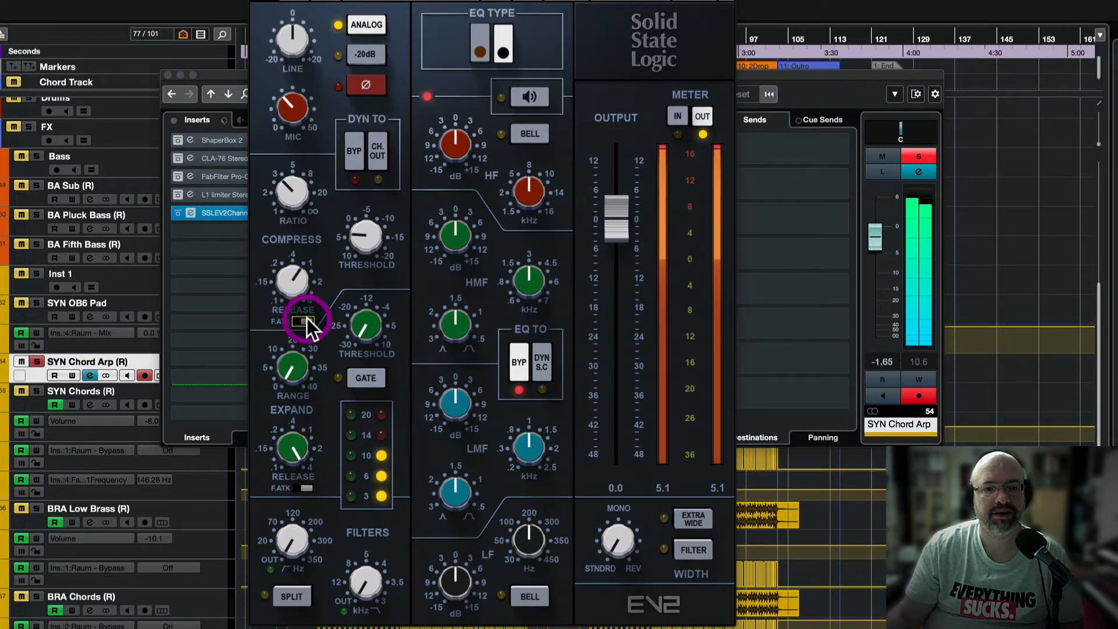
pyautogui.moveTo(291, 291); pyautogui.dragTo(292, 297)
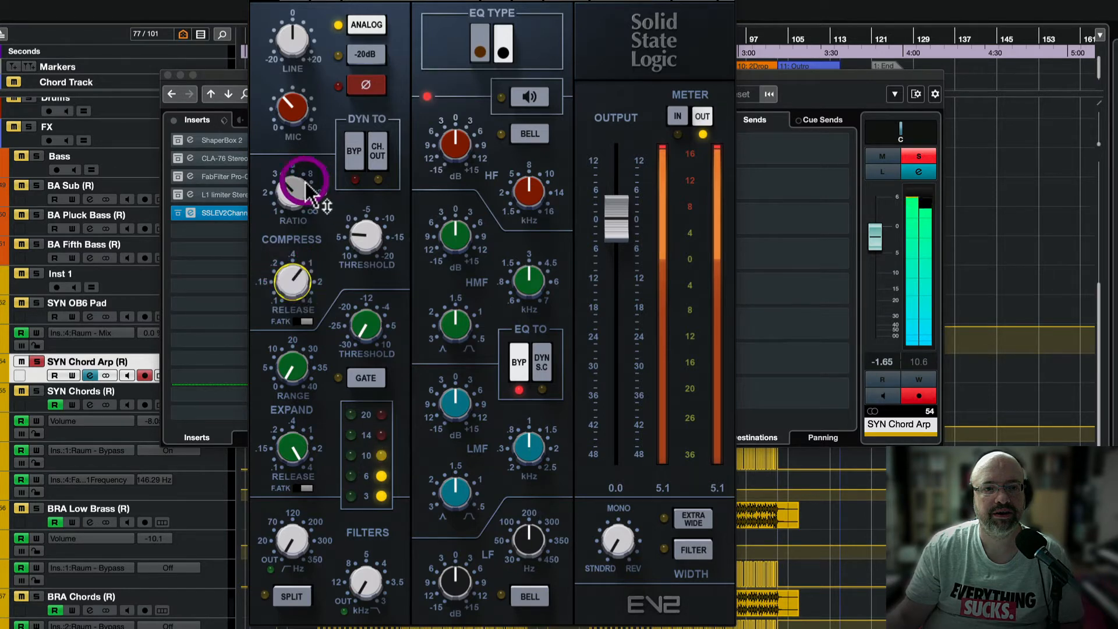
pyautogui.moveTo(291, 192); pyautogui.dragTo(292, 185)
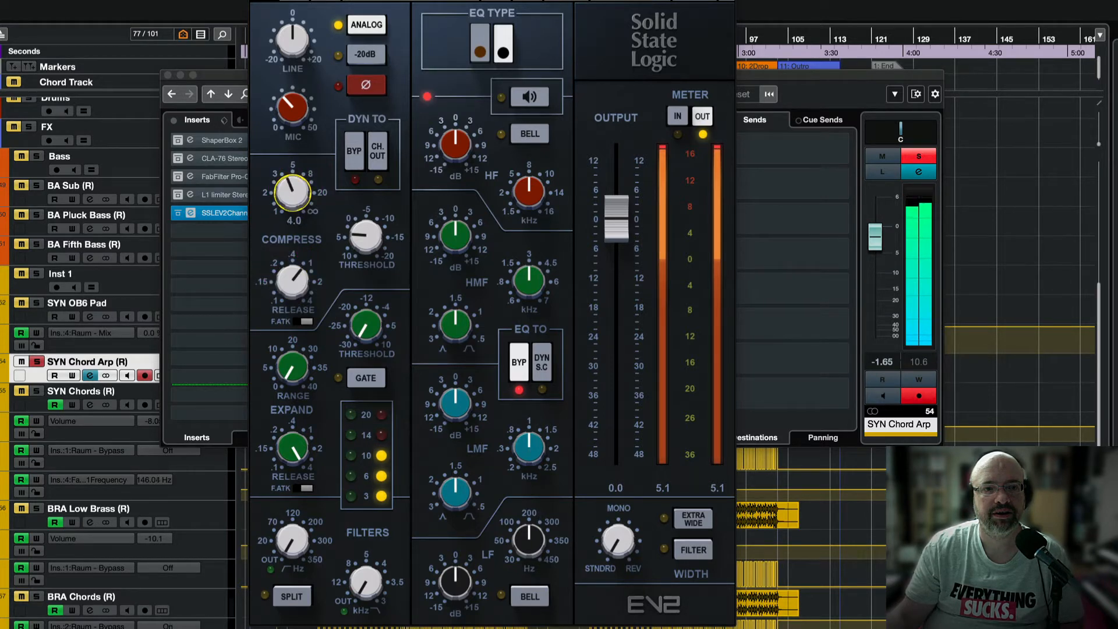
pyautogui.moveTo(366, 236); pyautogui.dragTo(366, 226)
pyautogui.click(355, 146)
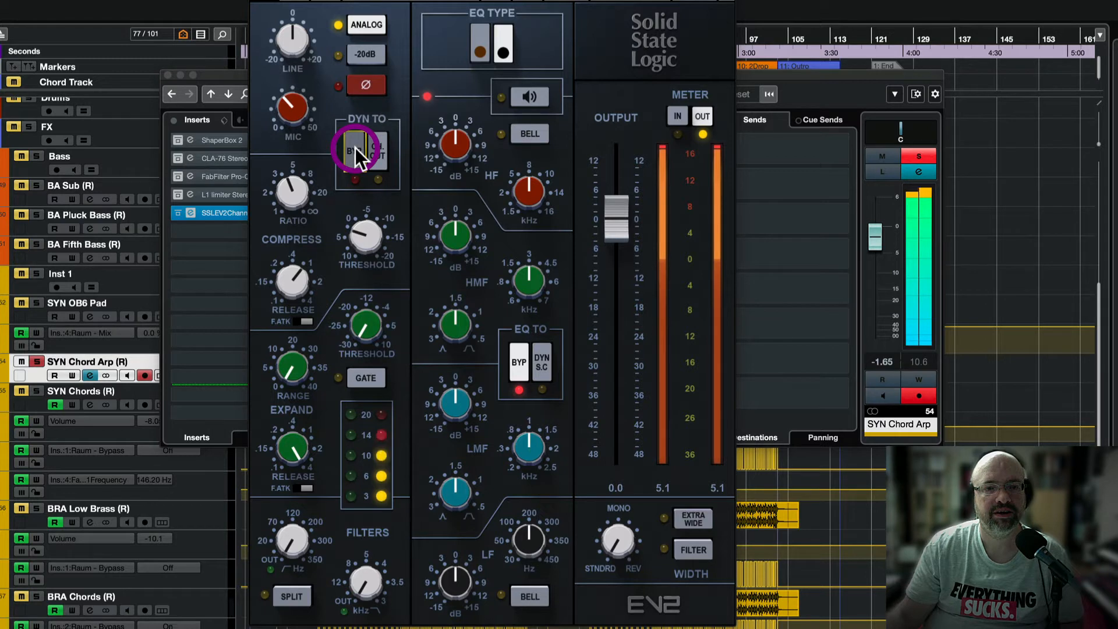
# Ease the compressor threshold knob from 2.0 down to 1.6.
pyautogui.moveTo(366, 236); pyautogui.dragTo(365, 230)
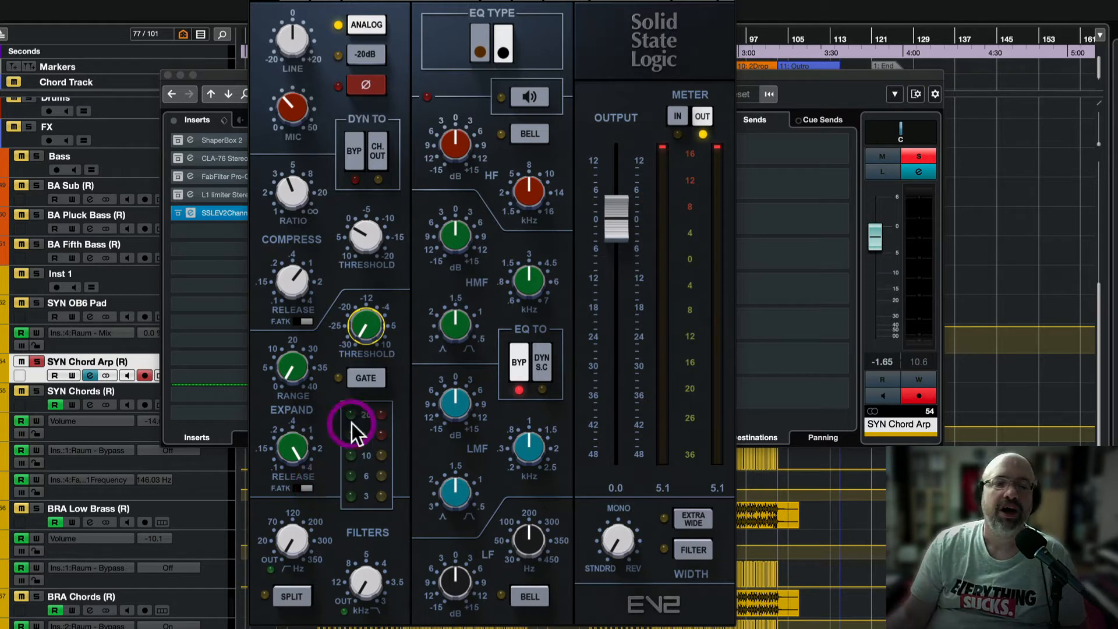
# Engage the GATE button so the expander section acts as a gate.
pyautogui.click(367, 377)
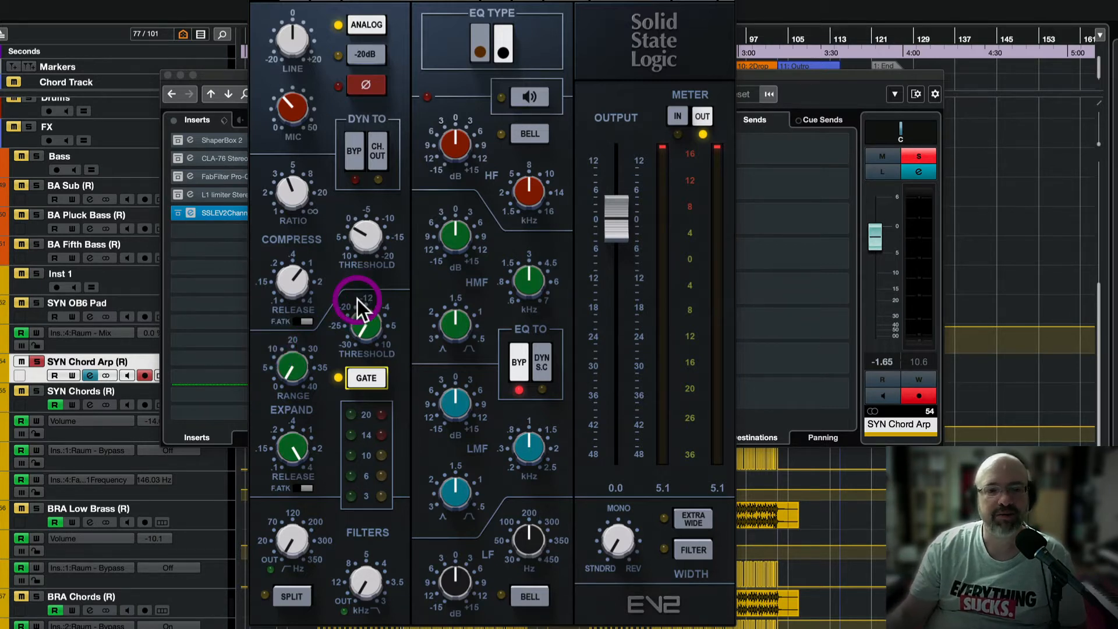
# While the track plays, turn up the gate range, set threshold around -25.6 and shorten release.
pyautogui.press('space')
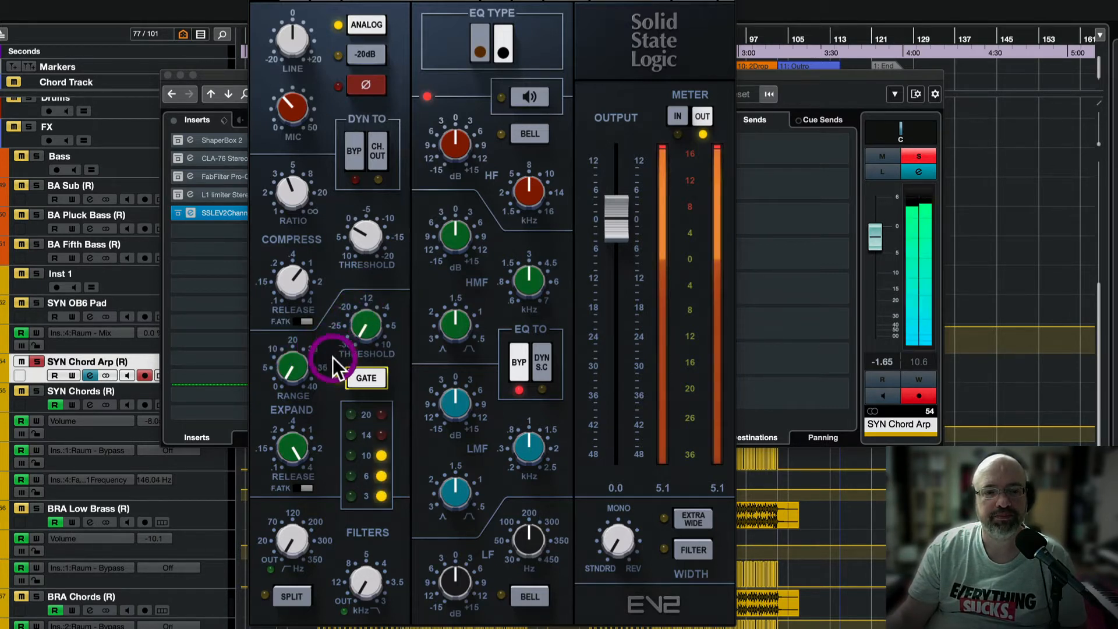
pyautogui.click(294, 368)
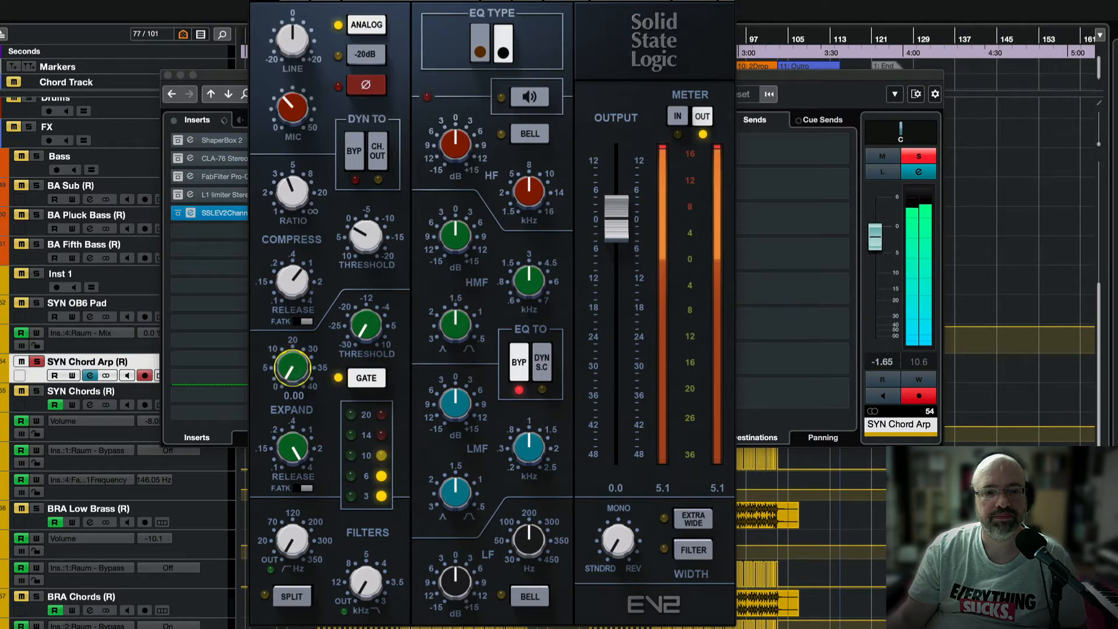
pyautogui.moveTo(293, 368); pyautogui.dragTo(294, 303)
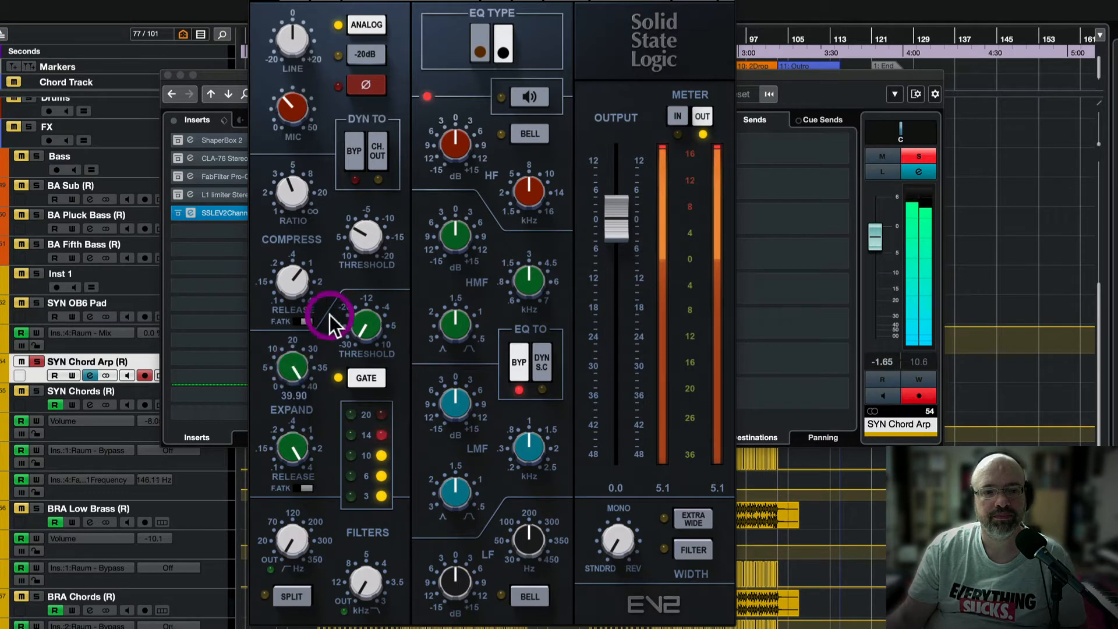
pyautogui.moveTo(365, 325)
pyautogui.mouseDown()
pyautogui.moveTo(365, 302)
pyautogui.moveTo(370, 323)
pyautogui.mouseUp()
pyautogui.moveTo(295, 449)
pyautogui.mouseDown()
pyautogui.moveTo(294, 468)
pyautogui.moveTo(287, 444)
pyautogui.mouseUp()
pyautogui.moveTo(364, 323); pyautogui.dragTo(364, 326)
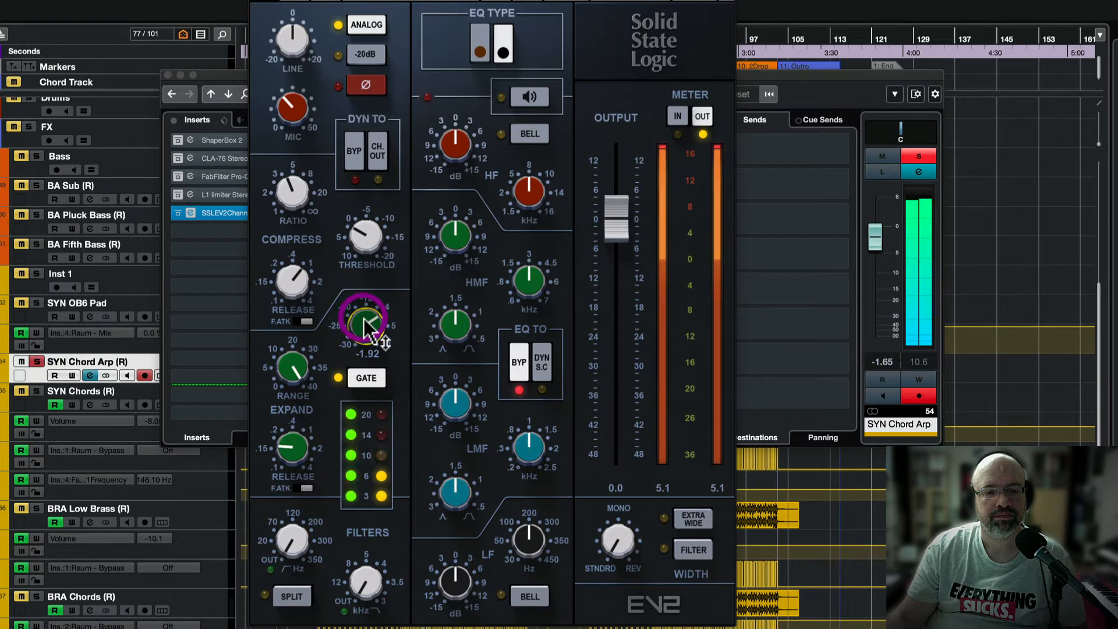
pyautogui.click(364, 318)
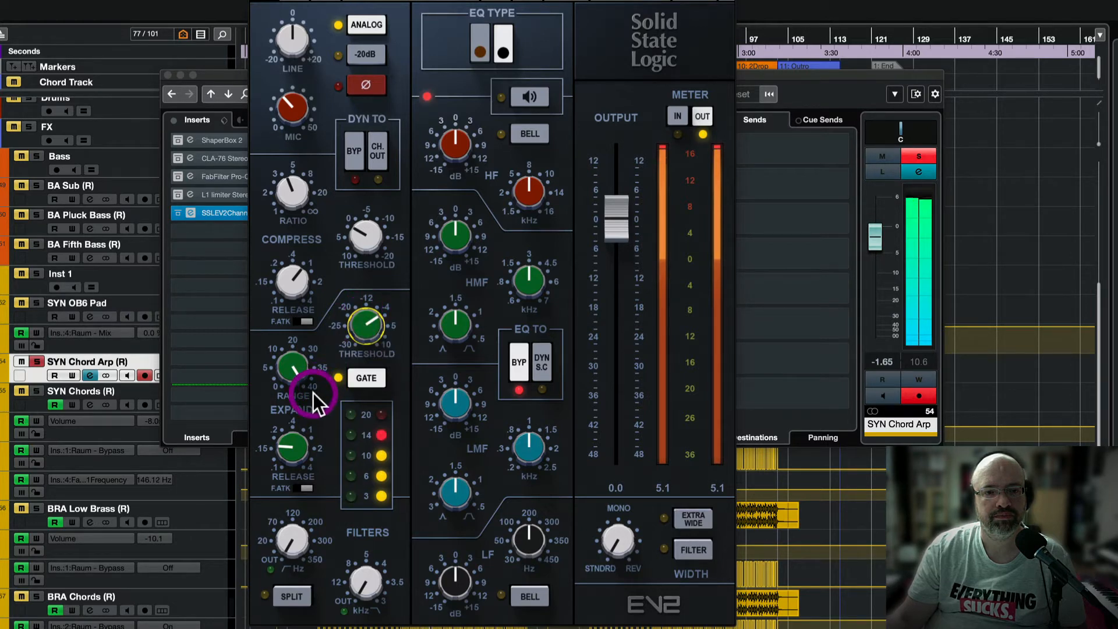
# Stop and restart playback with the expander release at 0.15 to watch the gate meters.
pyautogui.press('space')
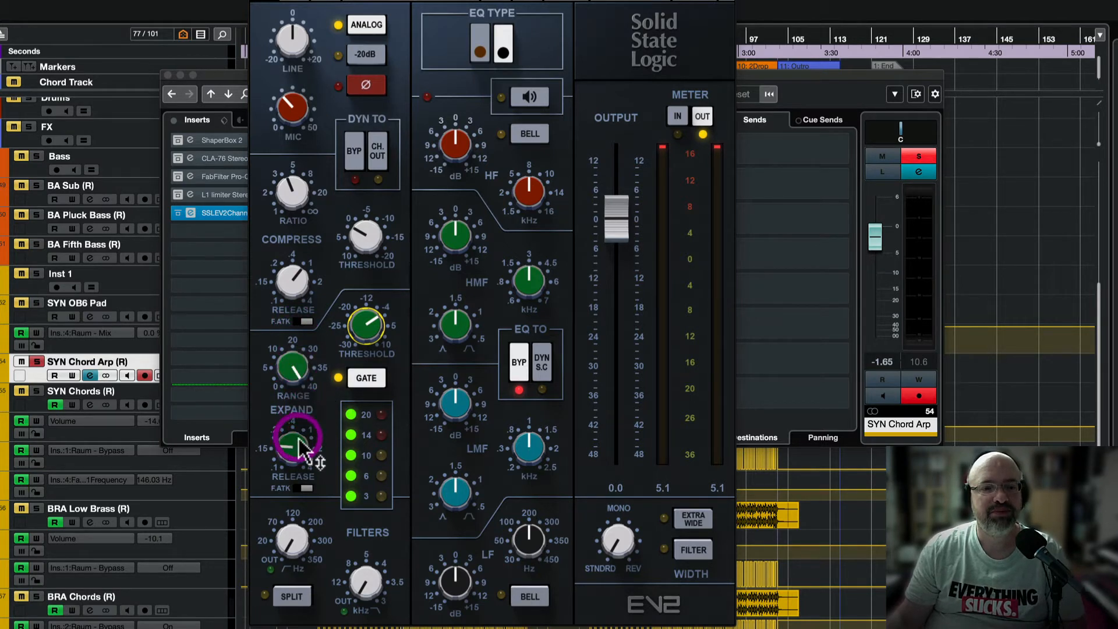
pyautogui.moveTo(297, 451)
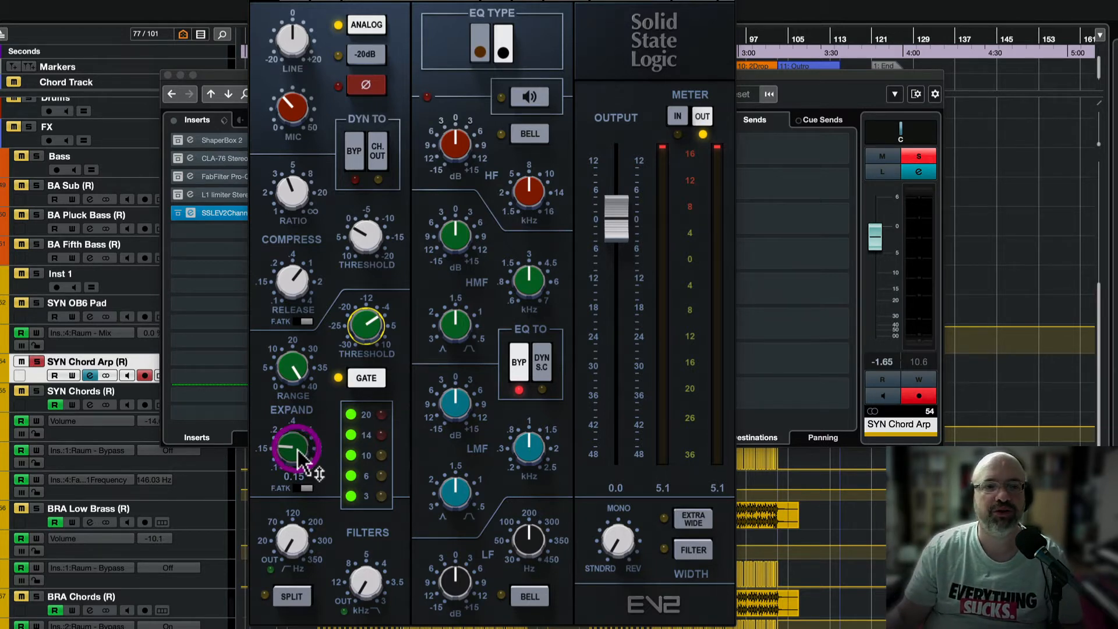
pyautogui.press('space')
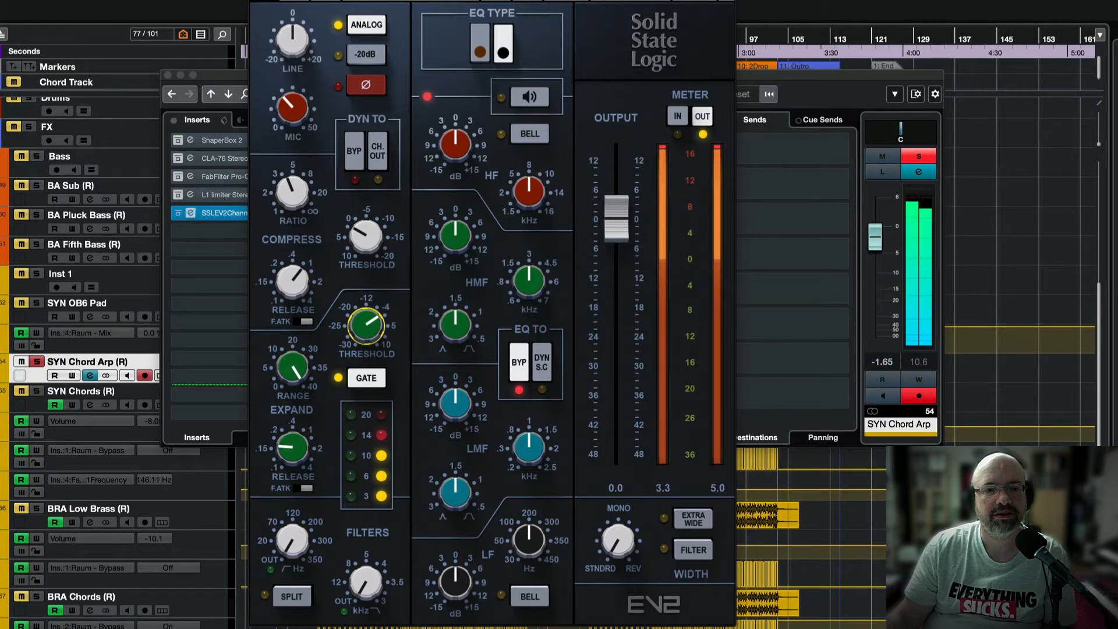
# Raise the gate threshold to about -2 and lengthen the expander release beyond 0.15.
pyautogui.moveTo(368, 325); pyautogui.dragTo(368, 325)
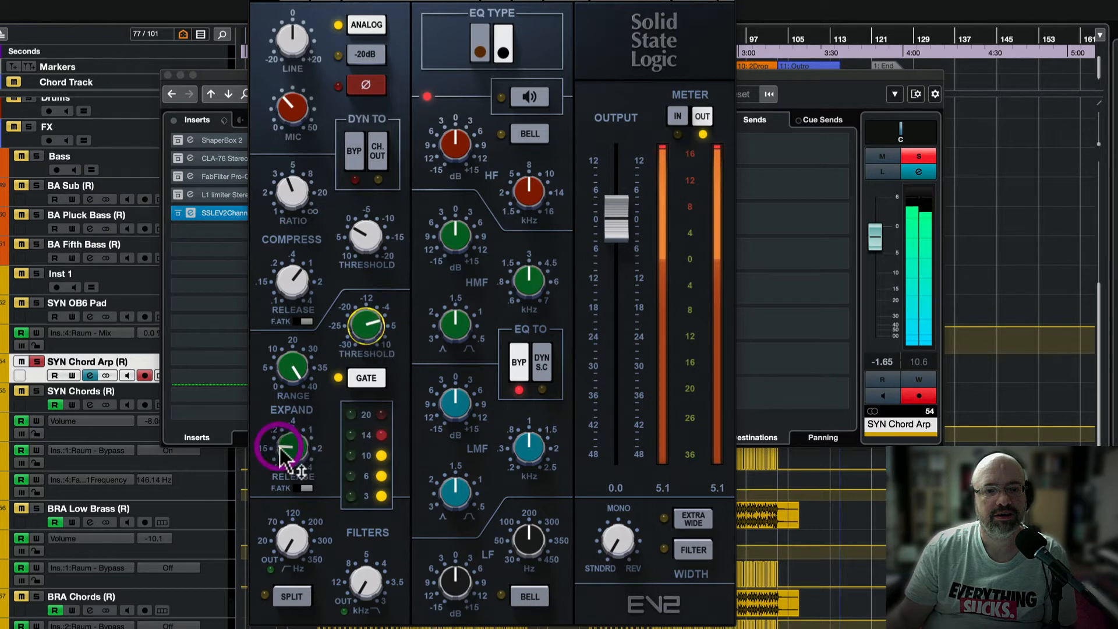
pyautogui.moveTo(291, 448); pyautogui.dragTo(292, 448)
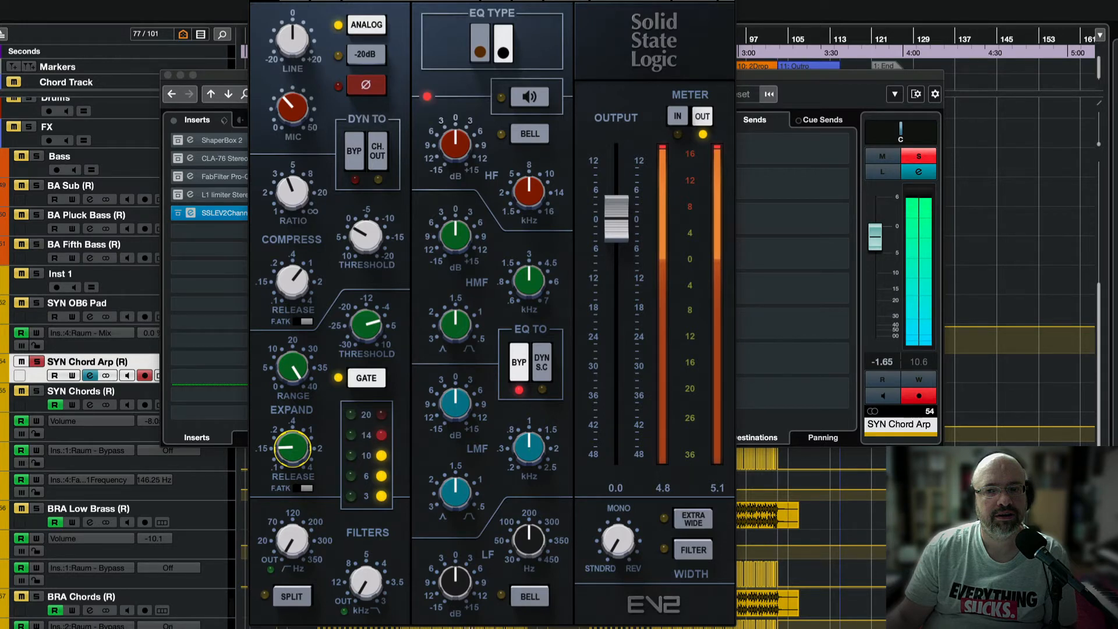
pyautogui.click(484, 55)
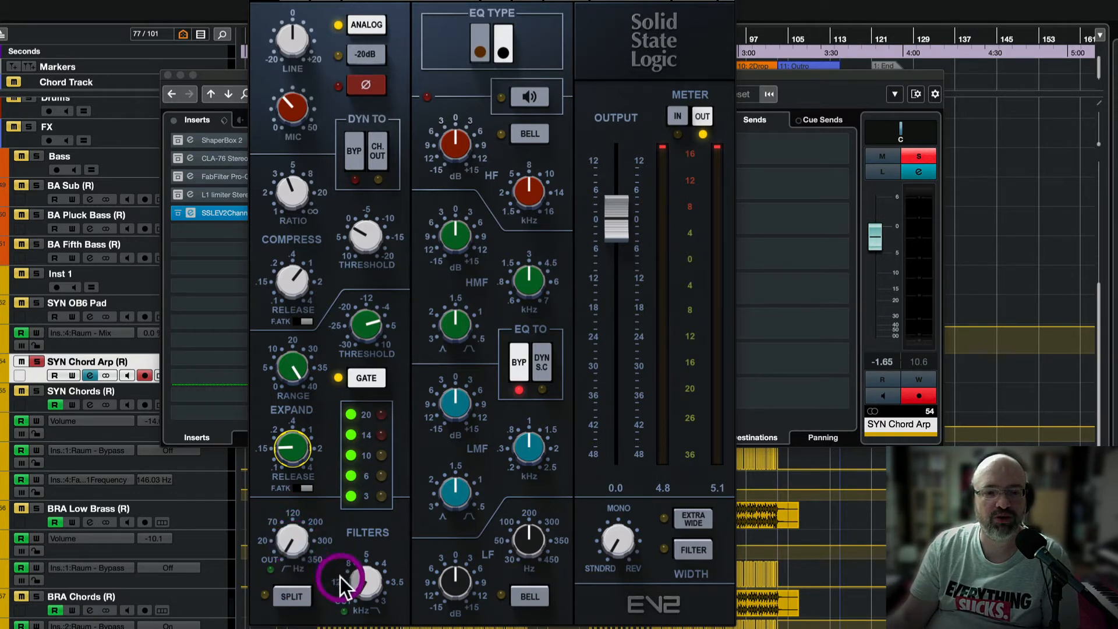
# Raise the high-pass cutoff from 40 to about 63 and lower the low-pass filter to 13.0 kHz.
pyautogui.moveTo(295, 549)
pyautogui.mouseDown()
pyautogui.moveTo(294, 589)
pyautogui.moveTo(295, 504)
pyautogui.moveTo(295, 553)
pyautogui.mouseUp()
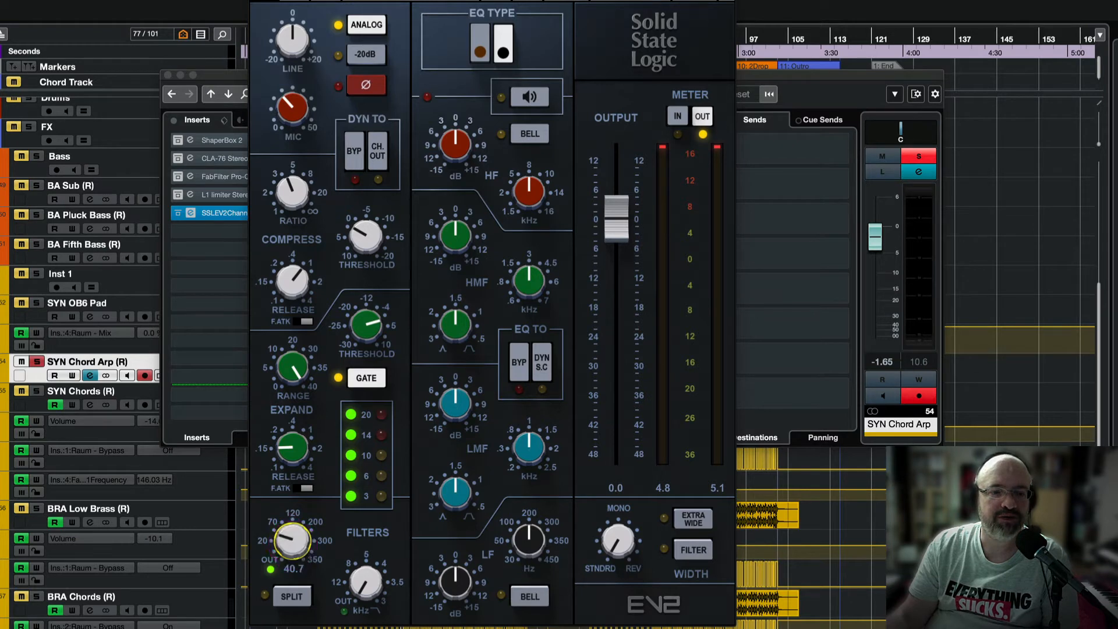
pyautogui.moveTo(291, 542); pyautogui.dragTo(292, 531)
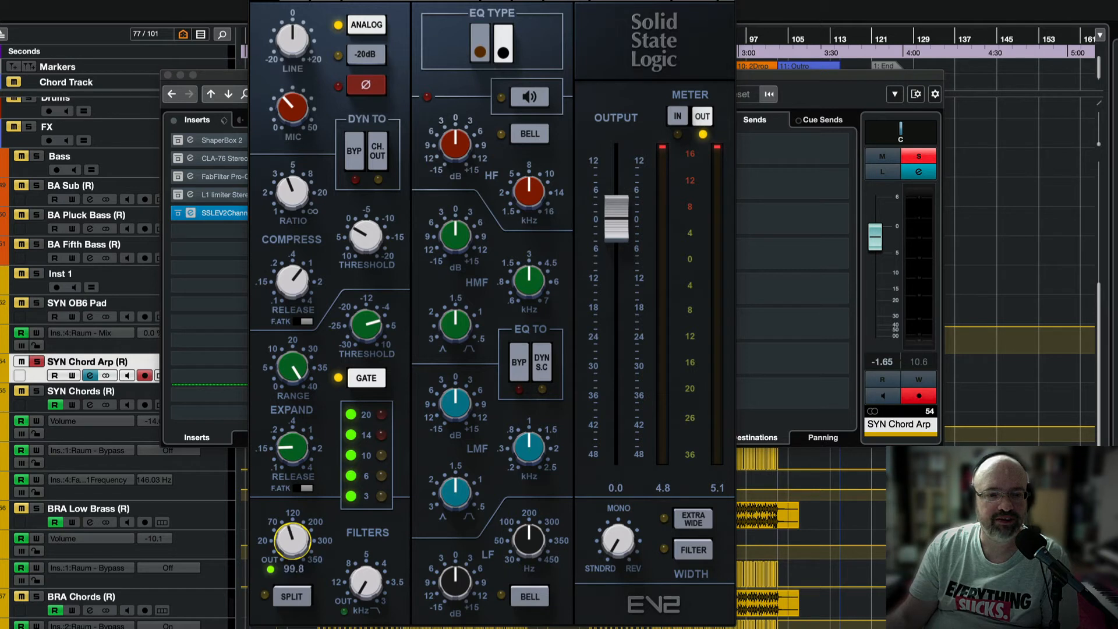
pyautogui.click(365, 582)
pyautogui.moveTo(365, 582)
pyautogui.mouseDown()
pyautogui.moveTo(366, 601)
pyautogui.moveTo(366, 591)
pyautogui.mouseUp()
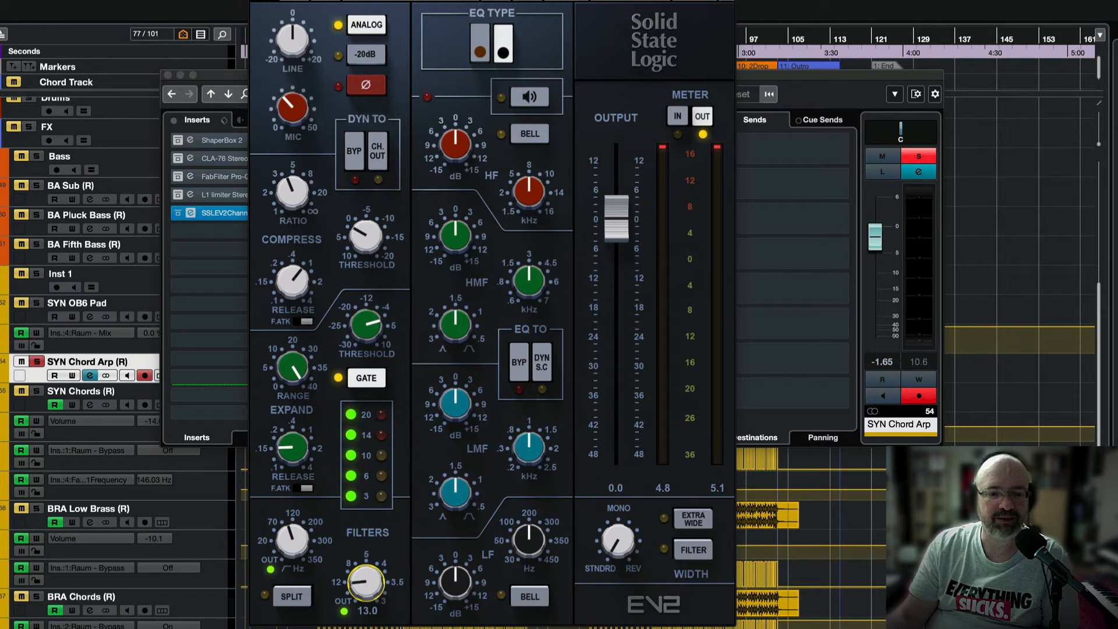
pyautogui.moveTo(365, 591); pyautogui.dragTo(365, 591)
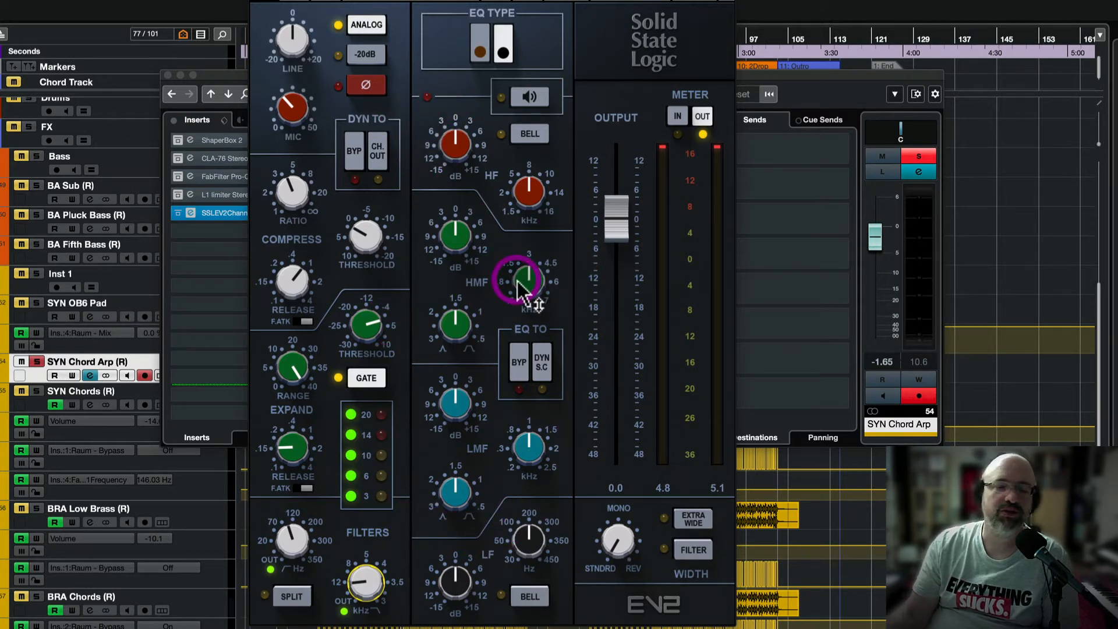
# Start playback and boost the high-mid band to about 8.9 dB around 1.24 kHz.
pyautogui.moveTo(519, 279)
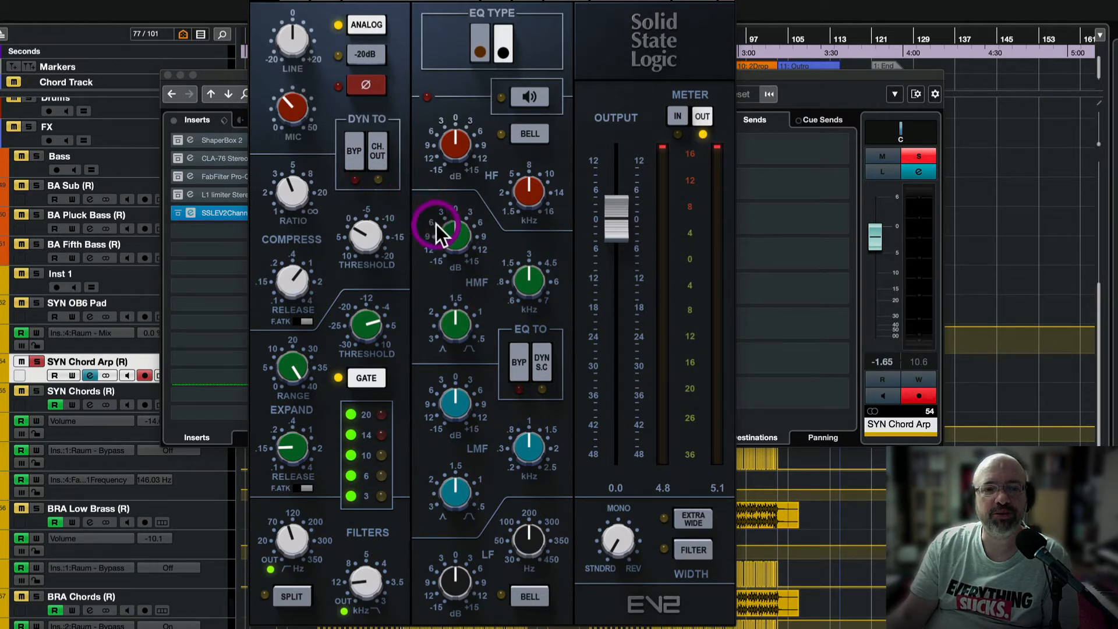
pyautogui.press('space')
pyautogui.moveTo(455, 236)
pyautogui.mouseDown()
pyautogui.moveTo(455, 224)
pyautogui.moveTo(455, 251)
pyautogui.moveTo(455, 237)
pyautogui.mouseUp()
pyautogui.moveTo(535, 268)
pyautogui.mouseDown()
pyautogui.moveTo(534, 256)
pyautogui.moveTo(534, 283)
pyautogui.mouseUp()
pyautogui.moveTo(460, 233); pyautogui.dragTo(460, 233)
pyautogui.moveTo(527, 279); pyautogui.dragTo(528, 251)
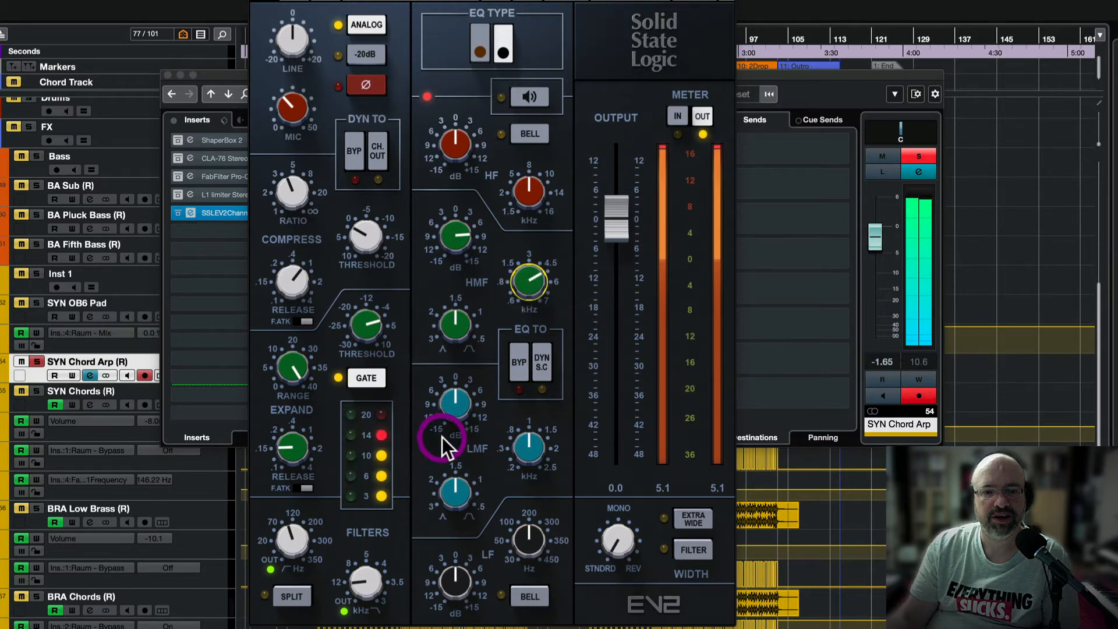
# Cut the low-mid band to -5.3 dB, lower its frequency, and narrow its Q to 1.13.
pyautogui.moveTo(455, 401); pyautogui.dragTo(455, 409)
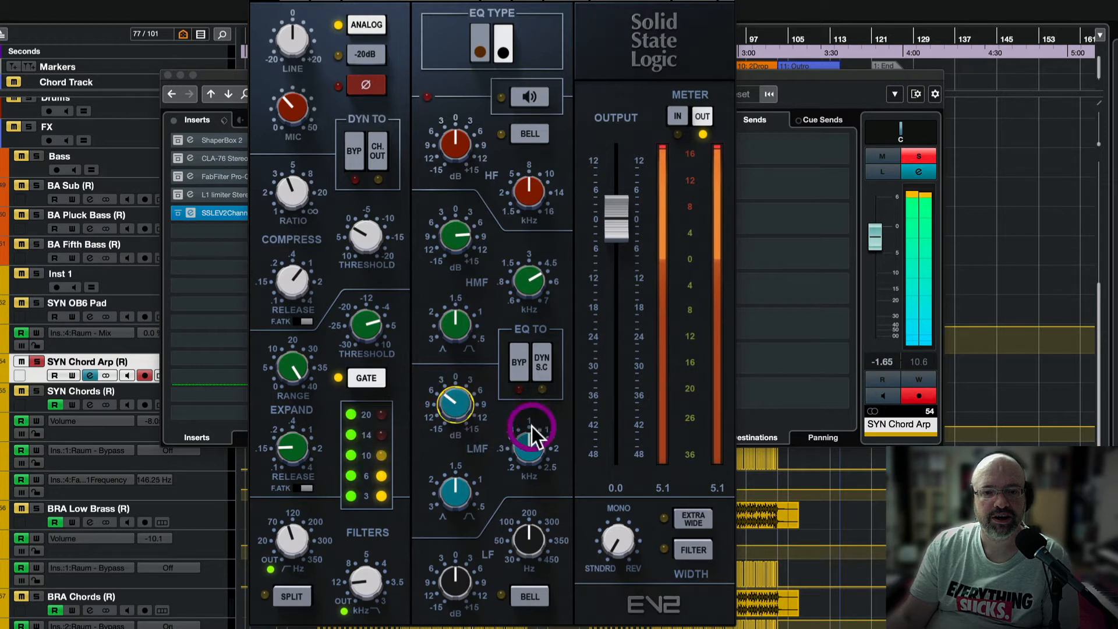
pyautogui.moveTo(532, 426); pyautogui.dragTo(532, 437)
pyautogui.moveTo(455, 402); pyautogui.dragTo(455, 405)
pyautogui.moveTo(455, 492); pyautogui.dragTo(455, 487)
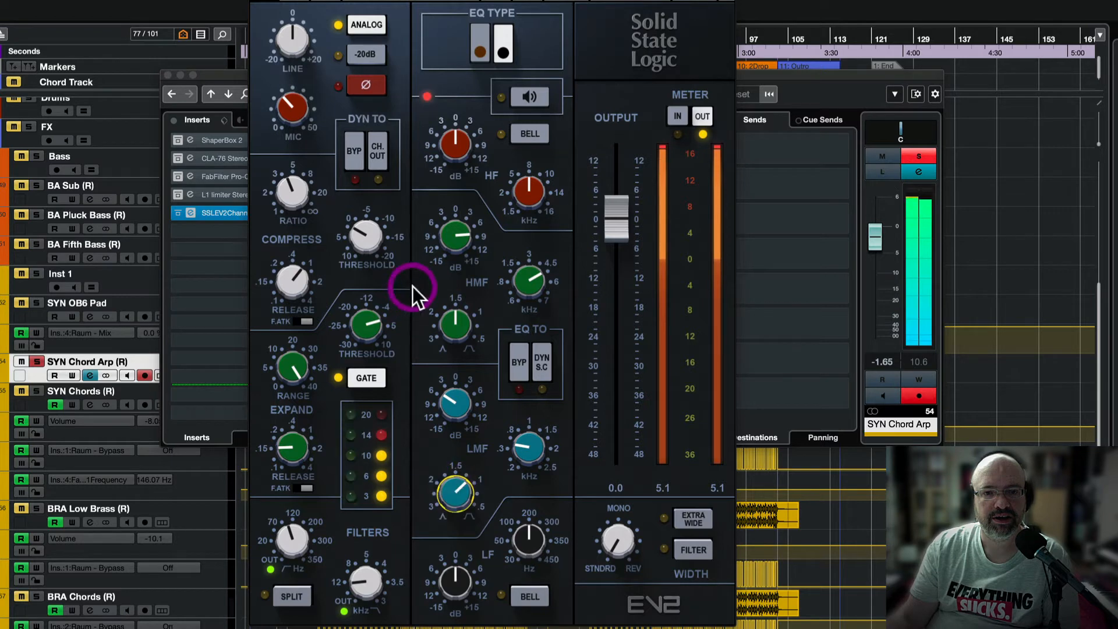
# Set the high-mid Q near 1.19 and trim its boost to about 6.9 dB, comparing with EQ bypass.
pyautogui.moveTo(456, 326); pyautogui.dragTo(501, 337)
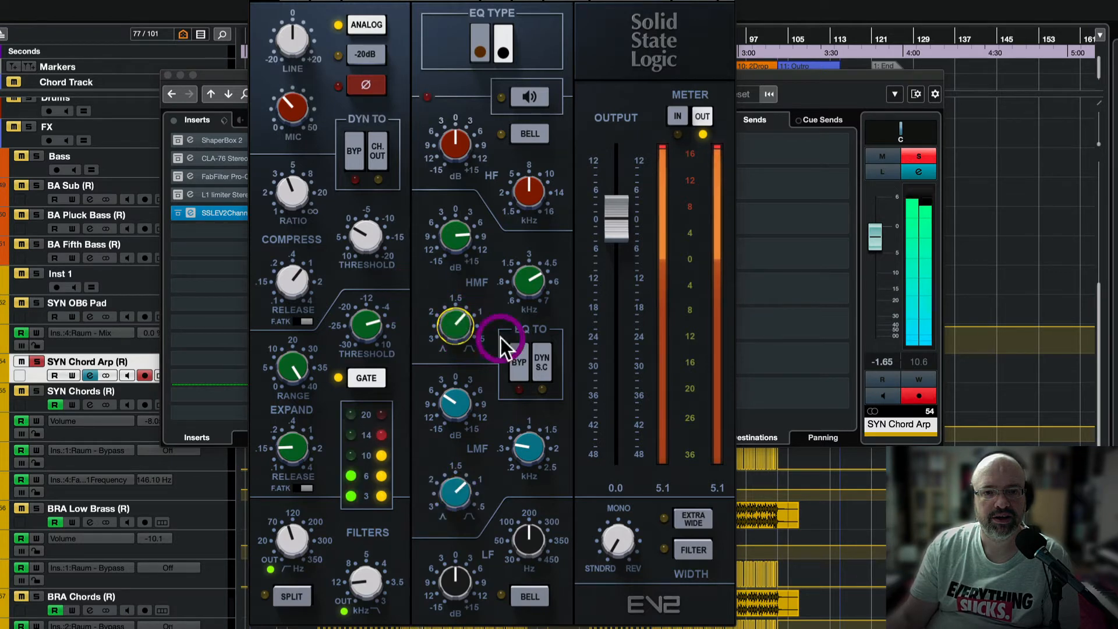
pyautogui.click(520, 362)
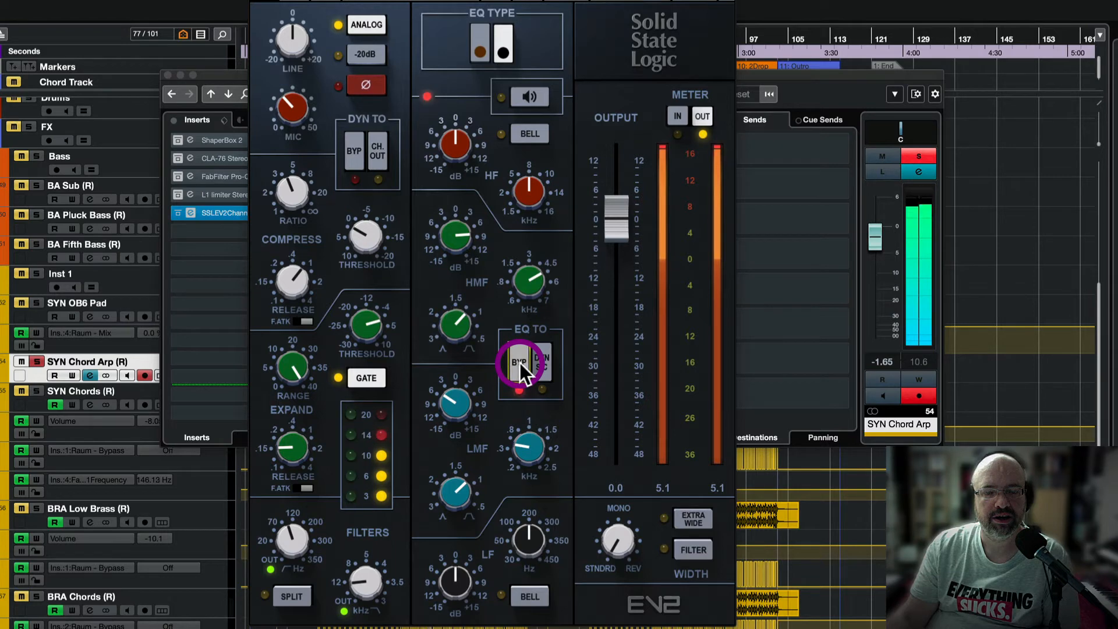
pyautogui.click(519, 362)
pyautogui.click(455, 323)
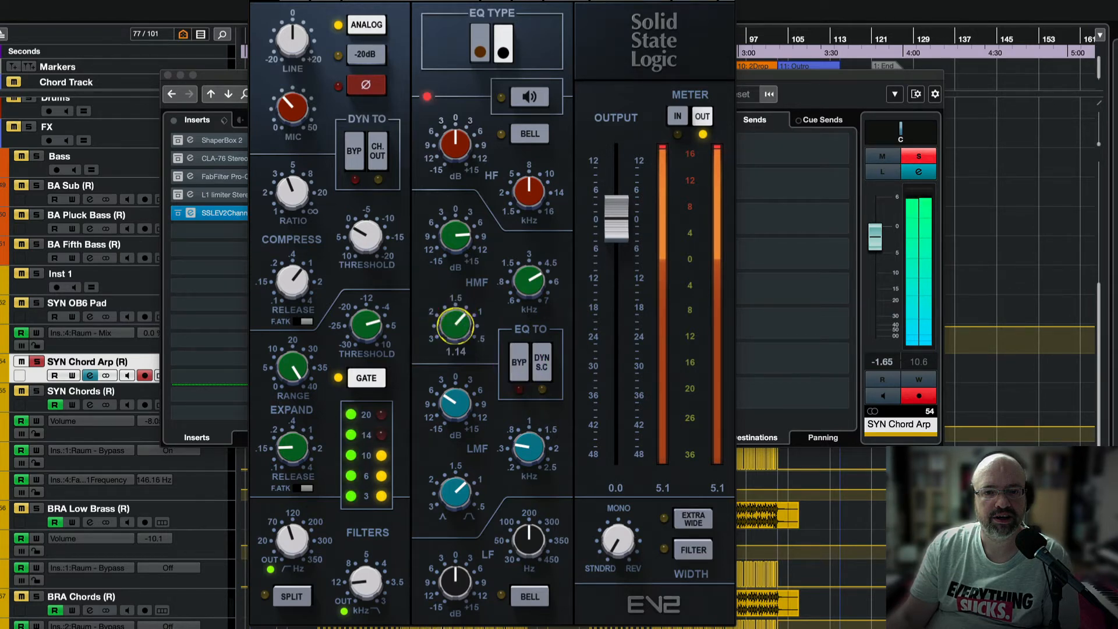
pyautogui.moveTo(454, 239); pyautogui.dragTo(453, 249)
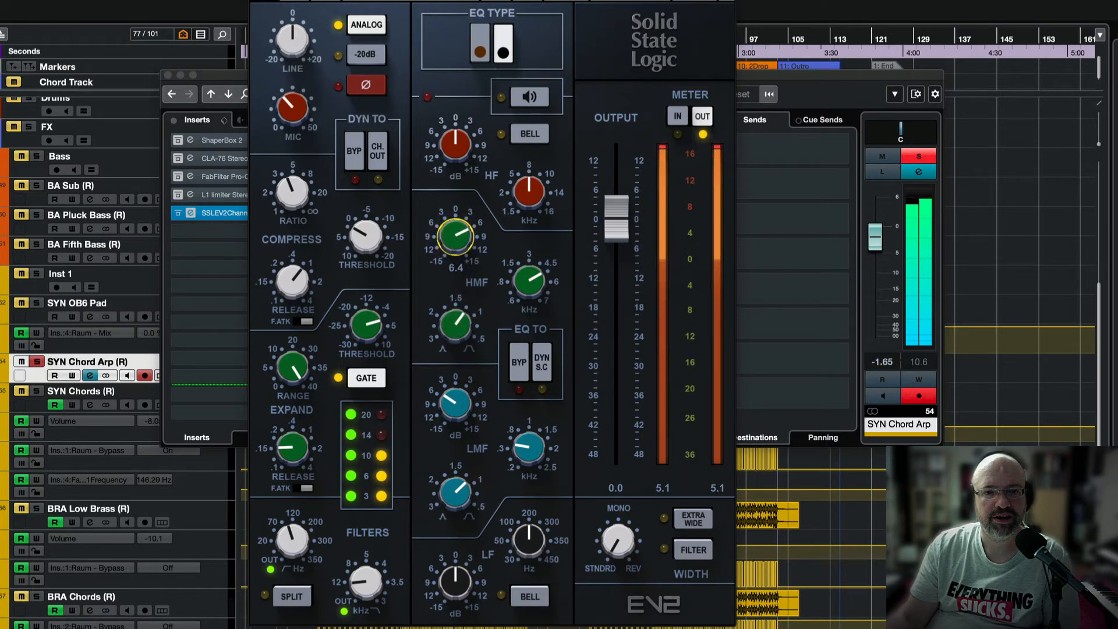
pyautogui.click(518, 364)
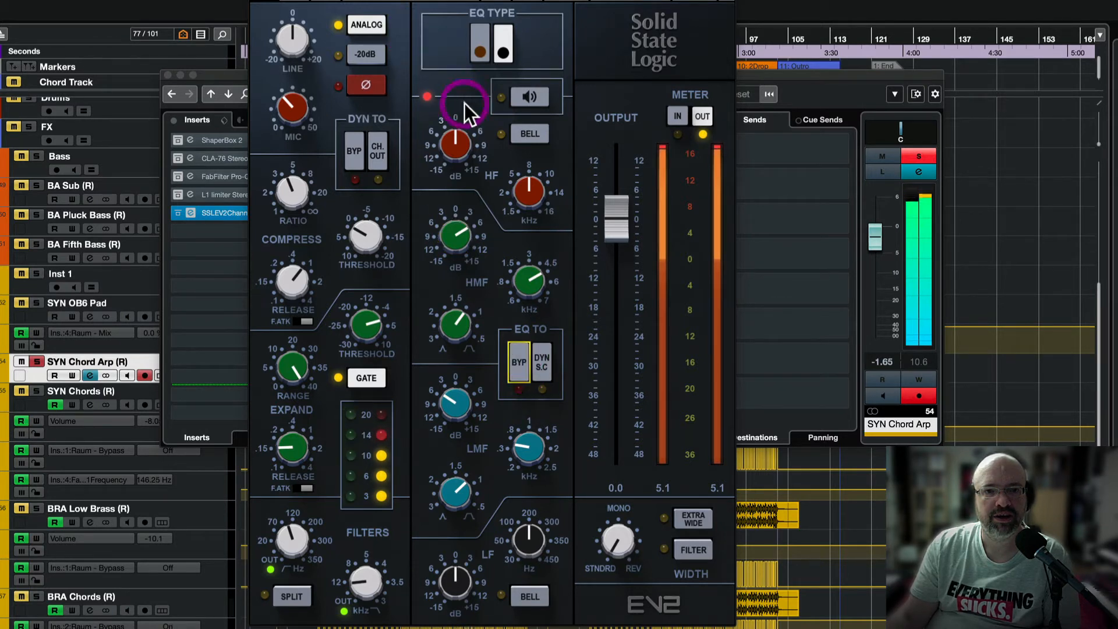
# Boost the HF band from about 2 dB up to 4.8 dB and move its frequency to about 14 kHz.
pyautogui.moveTo(458, 166); pyautogui.dragTo(455, 144)
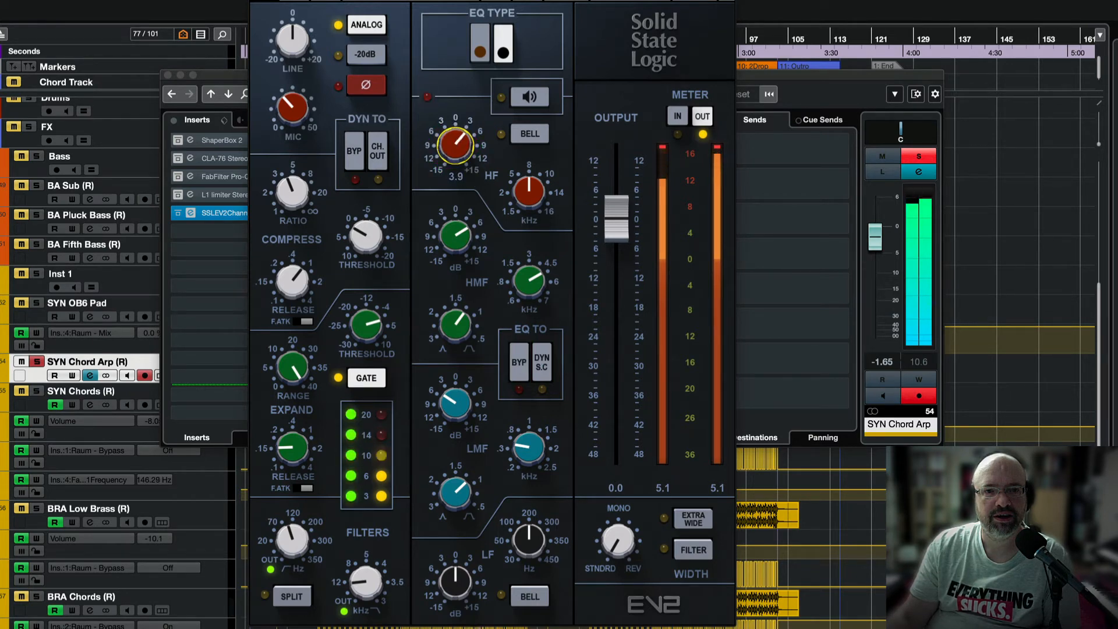
pyautogui.moveTo(528, 192)
pyautogui.mouseDown()
pyautogui.moveTo(528, 208)
pyautogui.moveTo(528, 185)
pyautogui.moveTo(531, 198)
pyautogui.mouseUp()
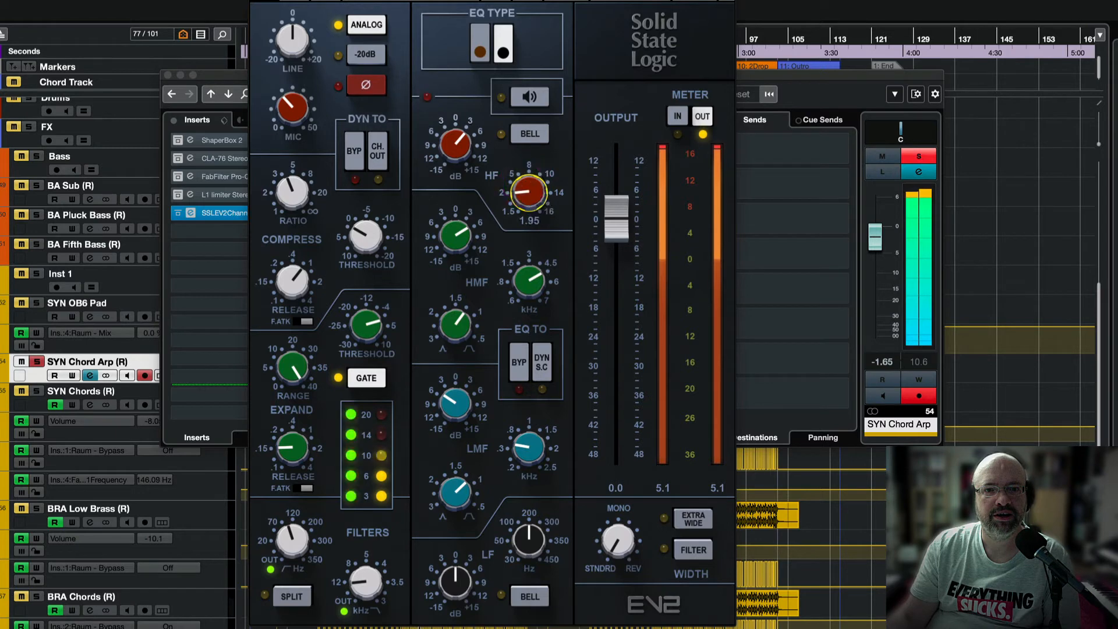
pyautogui.moveTo(460, 138); pyautogui.dragTo(511, 156)
pyautogui.moveTo(526, 198); pyautogui.dragTo(526, 196)
pyautogui.click(452, 150)
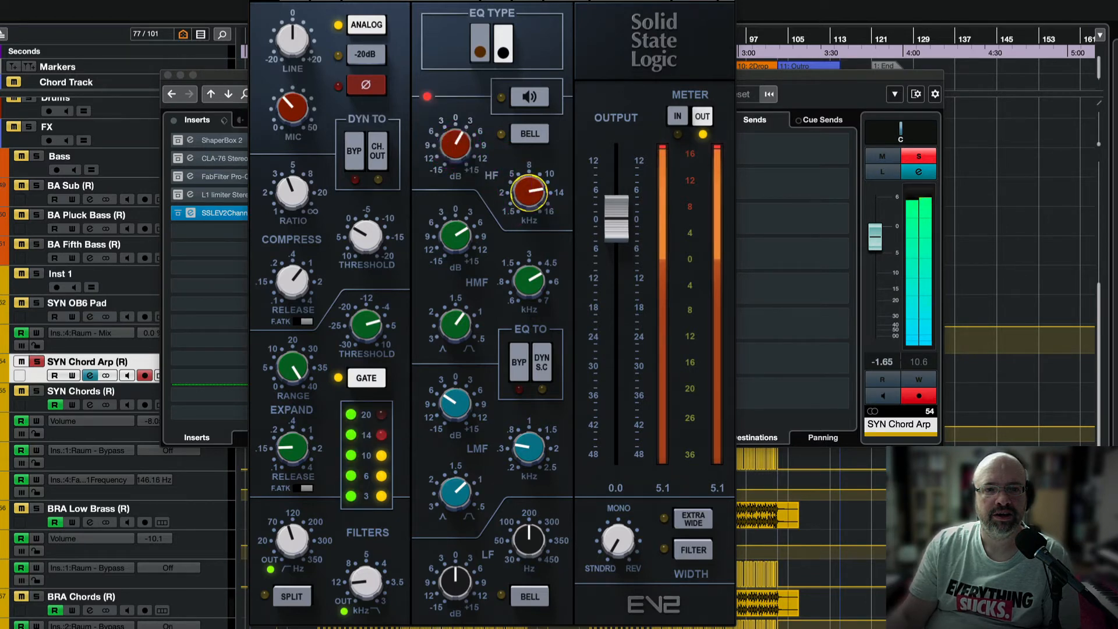
pyautogui.moveTo(518, 157); pyautogui.dragTo(518, 152)
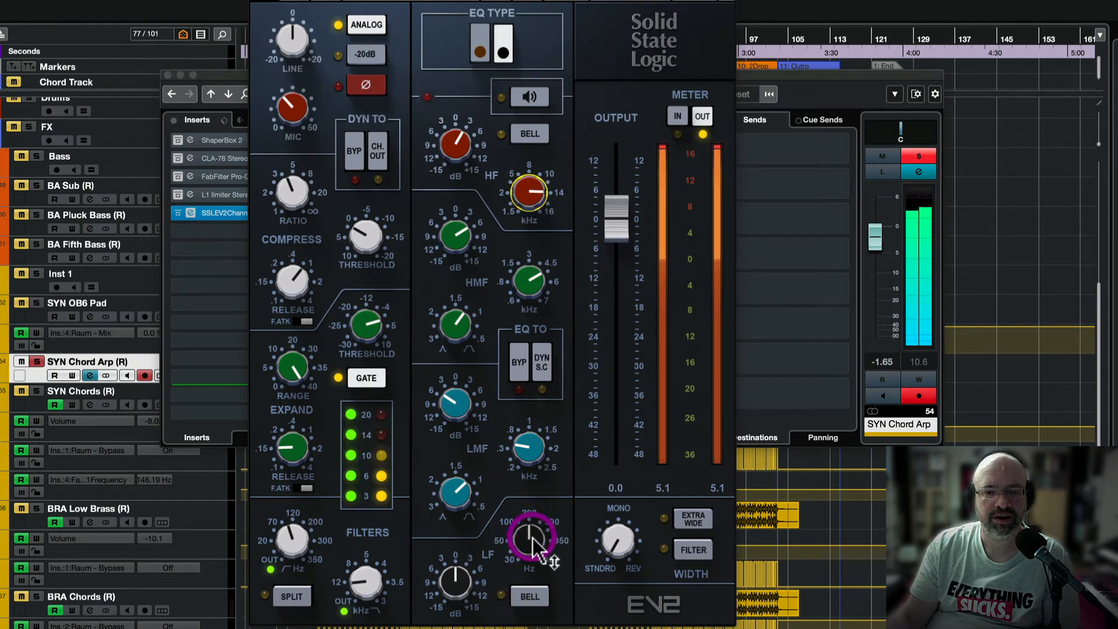
# Boost the low band 4.8 dB at about 300 Hz, then A/B the EQ with its bypass.
pyautogui.moveTo(455, 579); pyautogui.dragTo(455, 563)
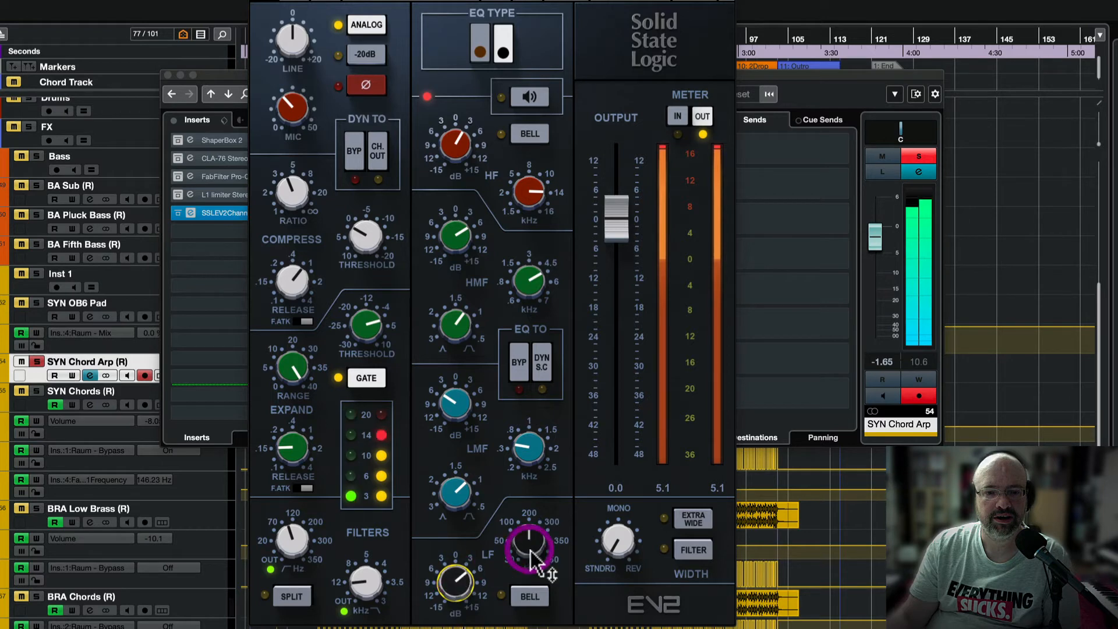
pyautogui.moveTo(528, 540); pyautogui.dragTo(528, 530)
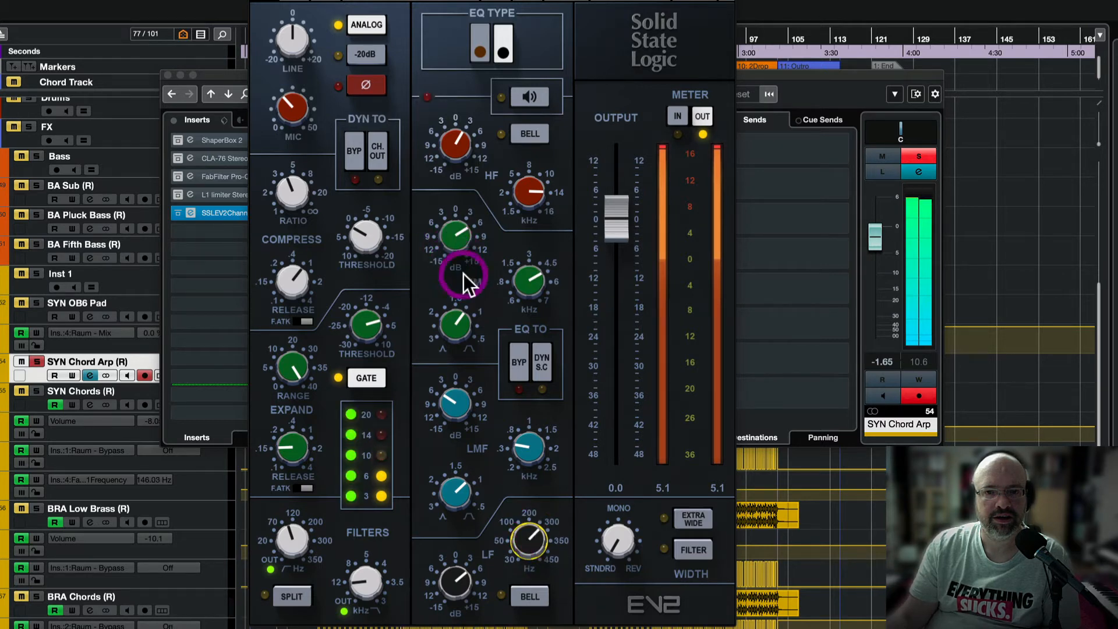
pyautogui.click(518, 362)
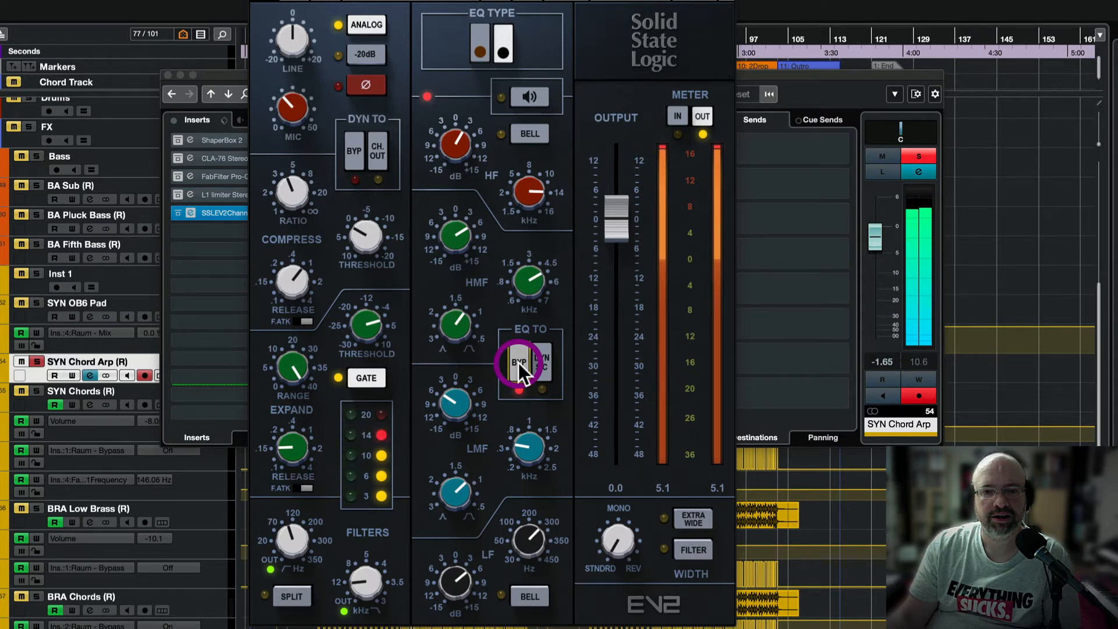
pyautogui.click(520, 362)
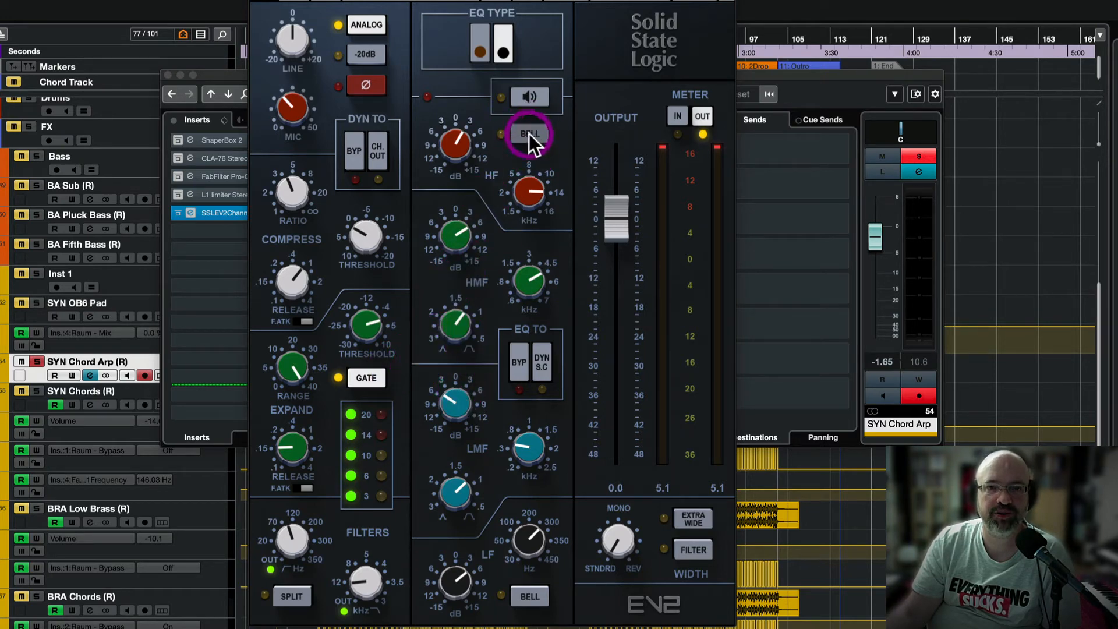
# Fine-tune the HF gain slightly and nudge the LMF frequency a little lower.
pyautogui.moveTo(481, 141); pyautogui.dragTo(462, 161)
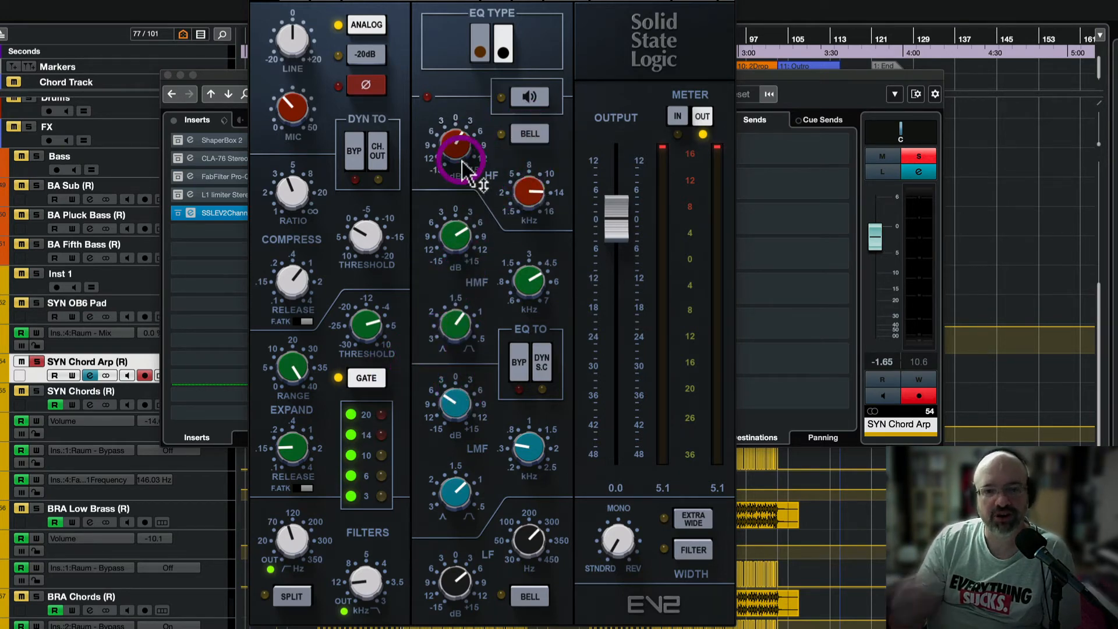
pyautogui.click(505, 462)
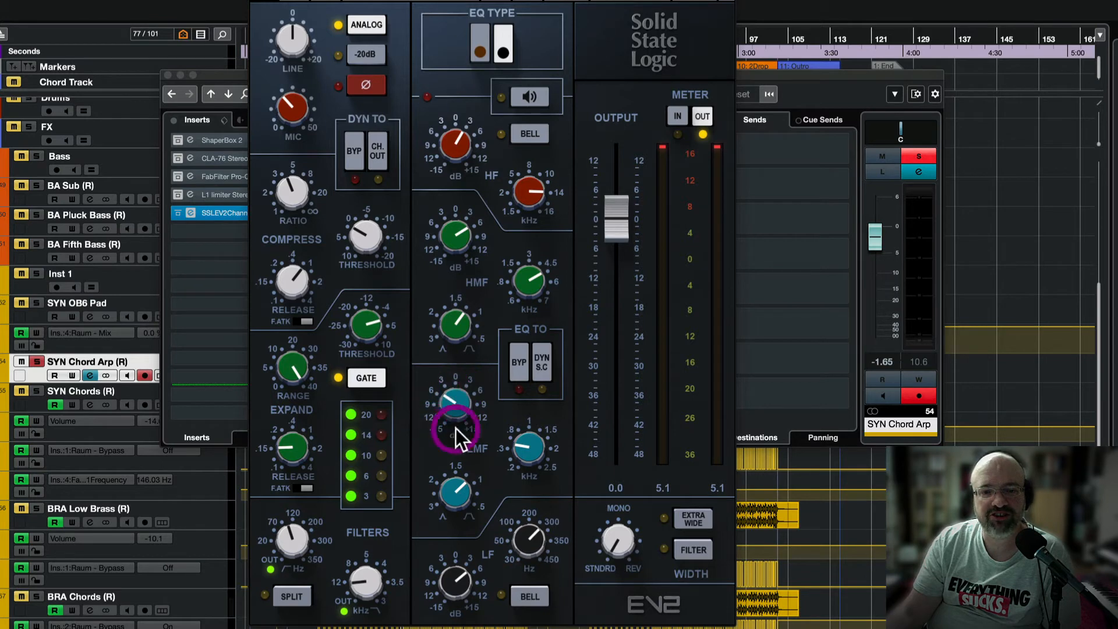
pyautogui.moveTo(523, 448); pyautogui.dragTo(510, 451)
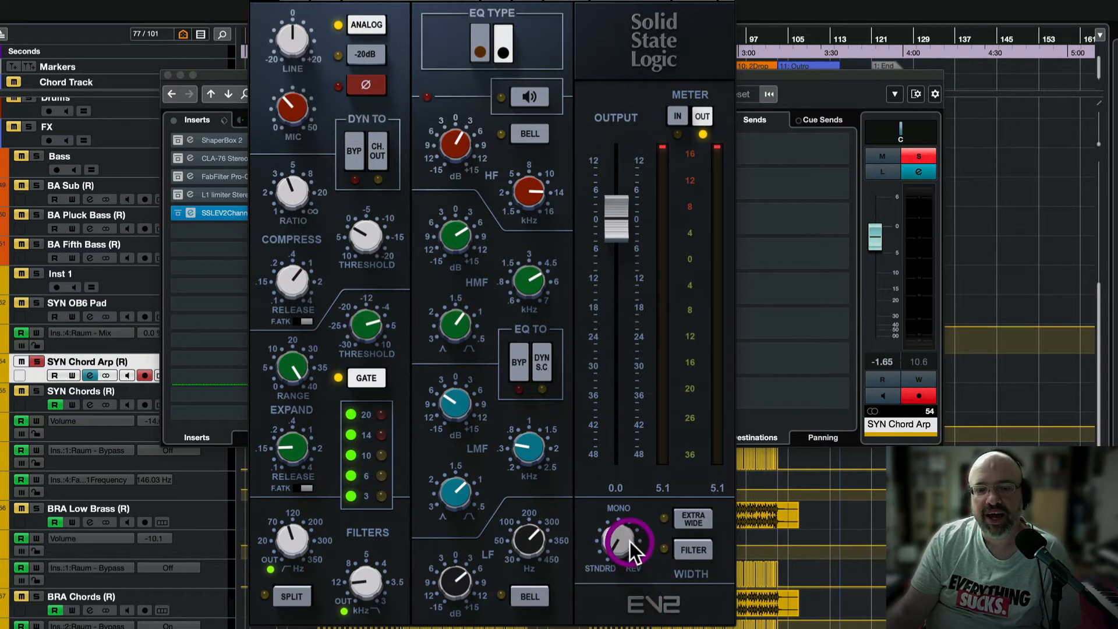
# Raise the stereo width through 46 and 57, then ease it back down.
pyautogui.moveTo(615, 539); pyautogui.dragTo(615, 538)
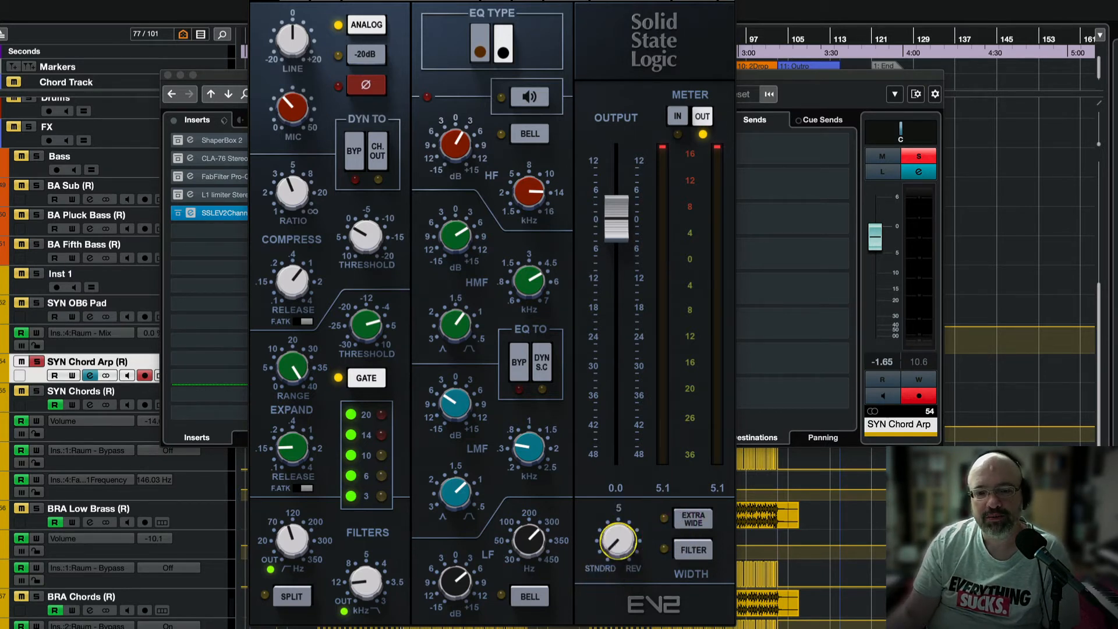
pyautogui.moveTo(616, 546); pyautogui.dragTo(617, 524)
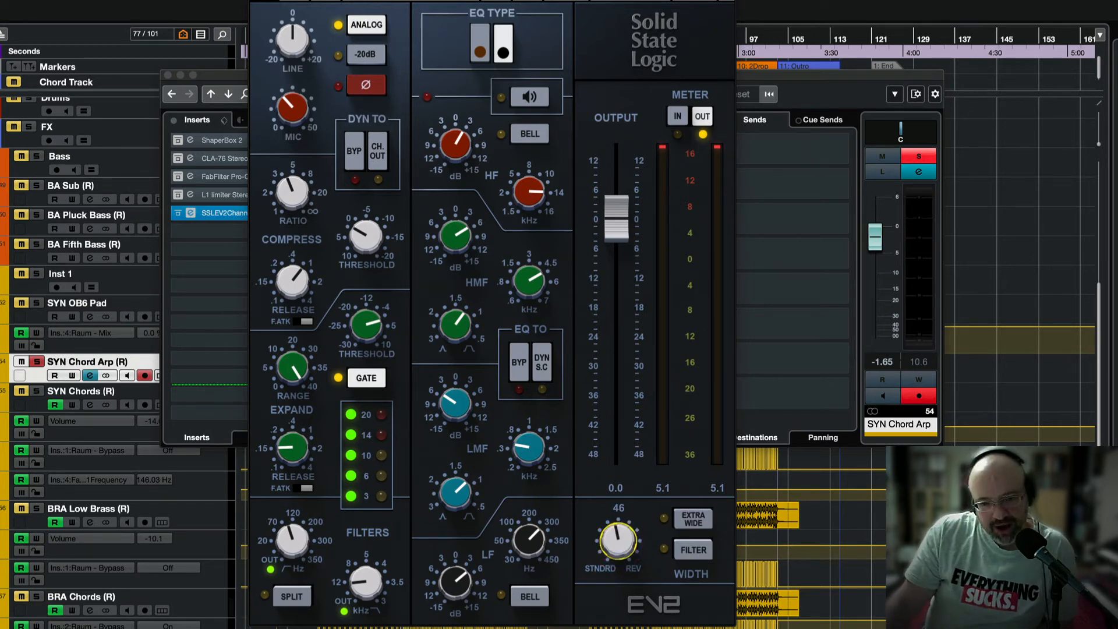
pyautogui.moveTo(623, 539)
pyautogui.mouseDown()
pyautogui.moveTo(621, 526)
pyautogui.moveTo(617, 547)
pyautogui.mouseUp()
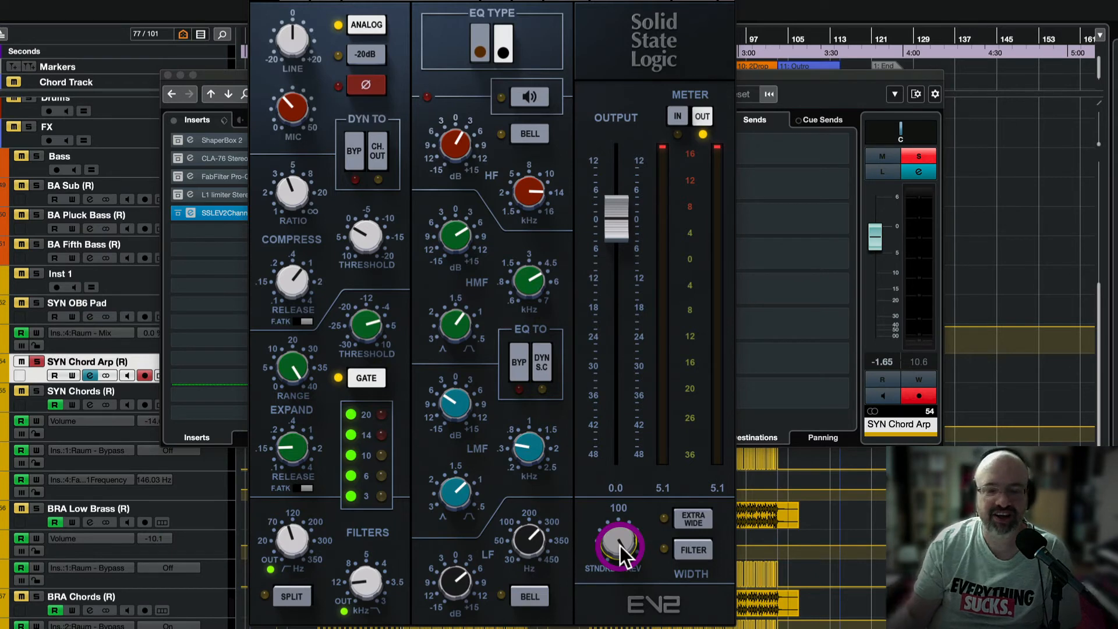
pyautogui.moveTo(622, 543)
pyautogui.mouseDown()
pyautogui.moveTo(622, 529)
pyautogui.moveTo(623, 541)
pyautogui.mouseUp()
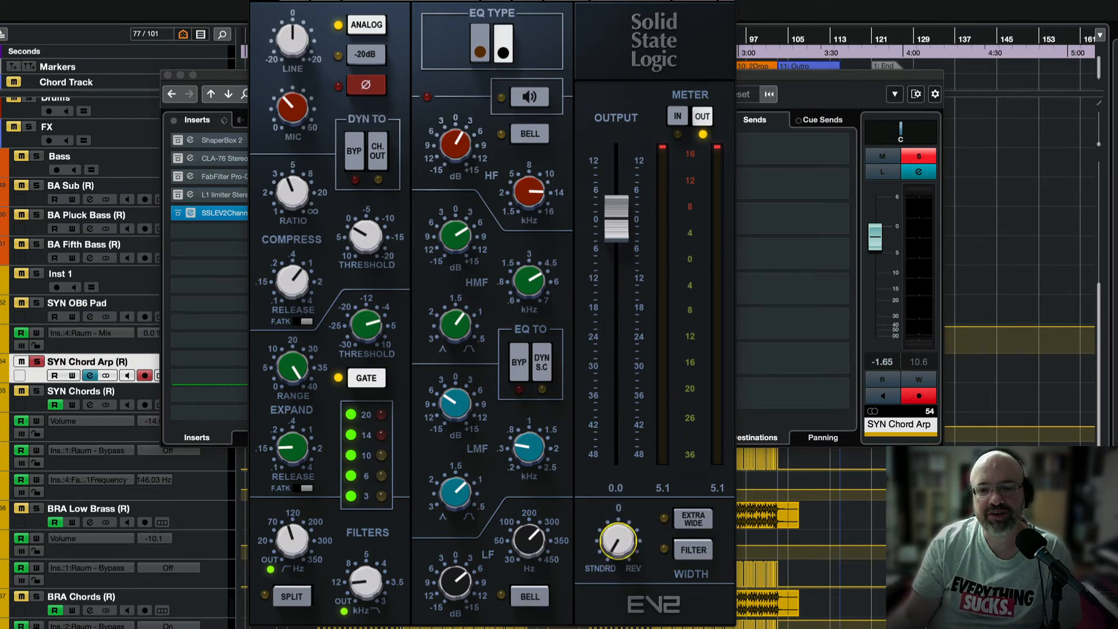
# Toggle Extra Wide mode, switch off the width filter, and start playback.
pyautogui.click(697, 525)
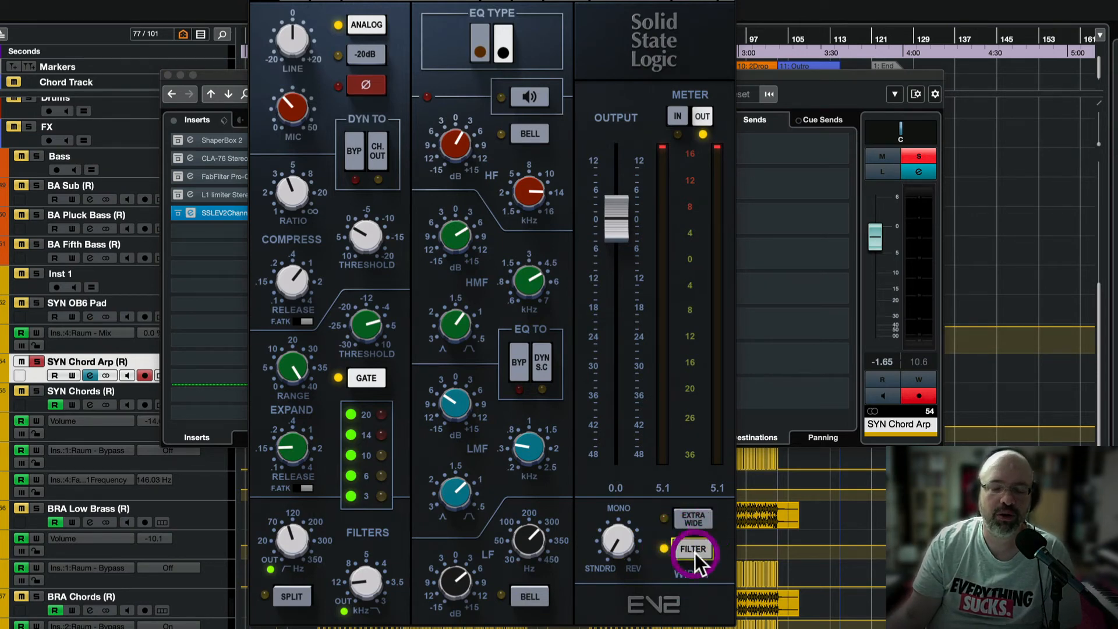
pyautogui.click(690, 517)
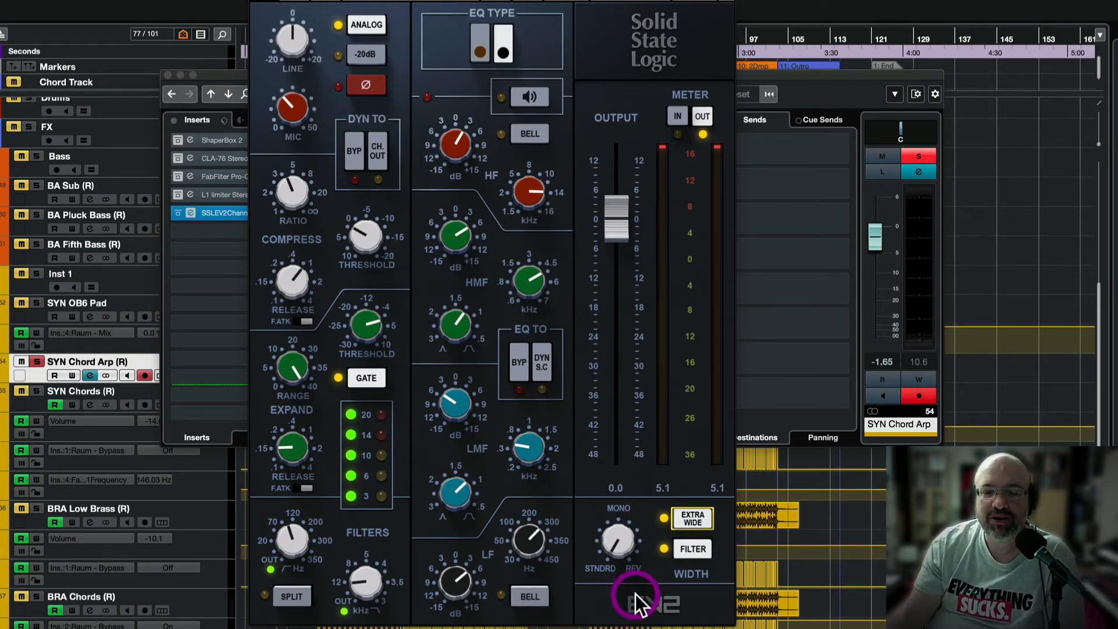
pyautogui.moveTo(610, 557)
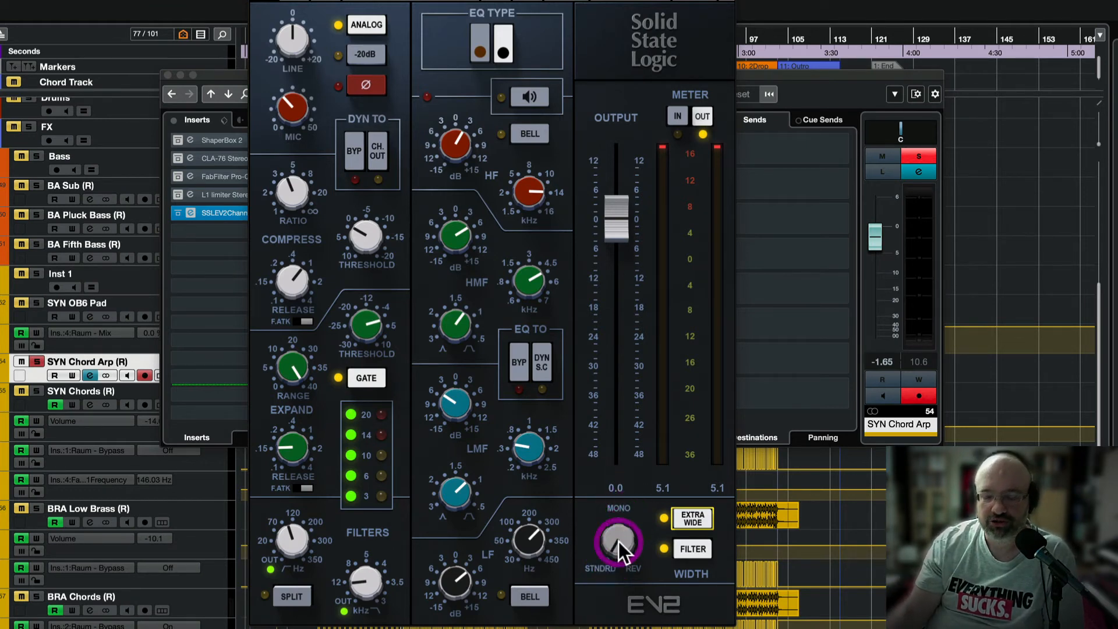
pyautogui.click(692, 549)
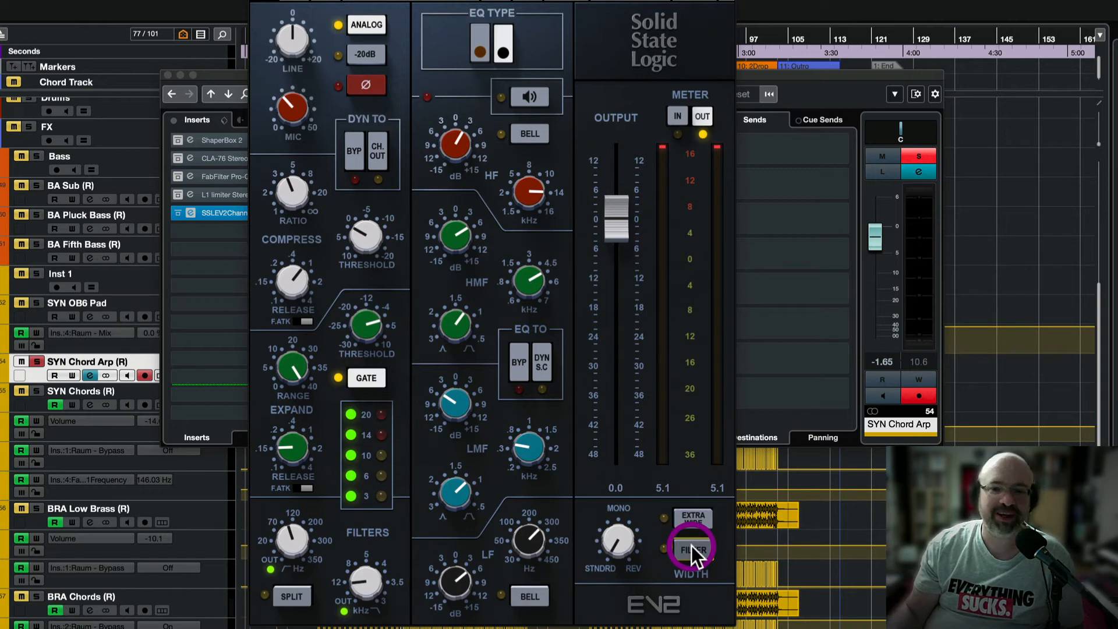
pyautogui.press('space')
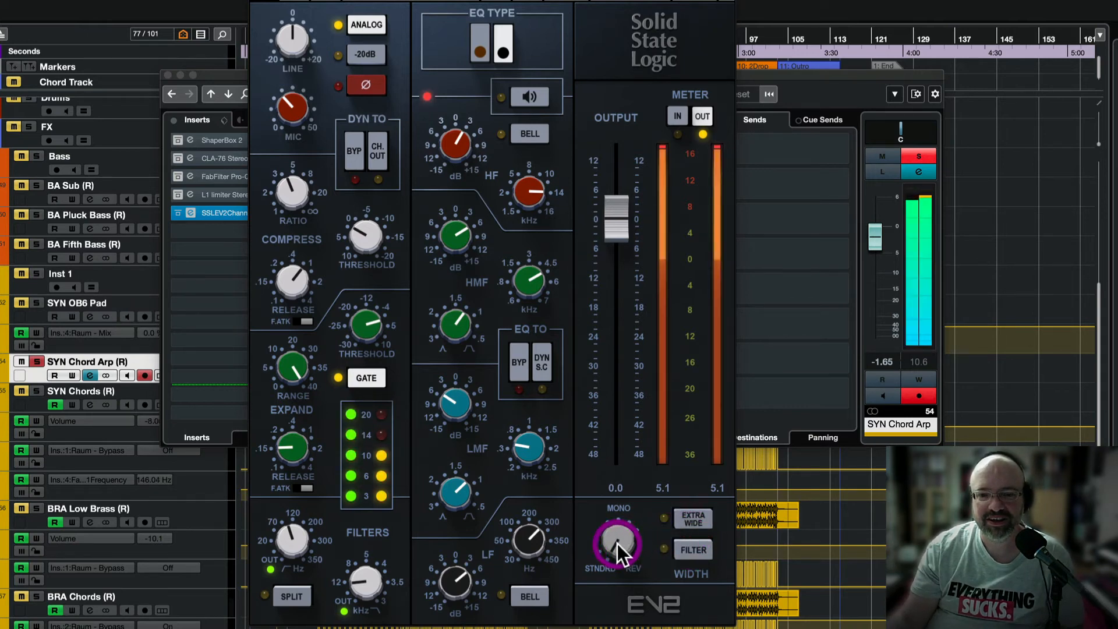
# Return Width to STNDRD, engage Extra Wide and the width filter, and A/B Extra Wide.
pyautogui.moveTo(617, 543); pyautogui.dragTo(620, 535)
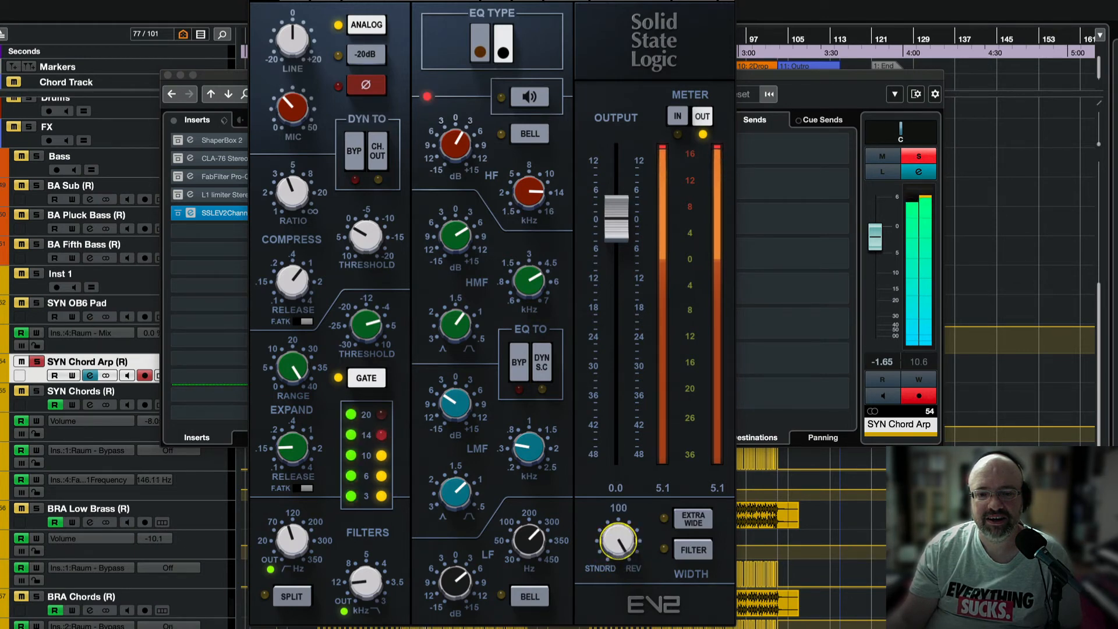
pyautogui.moveTo(619, 540); pyautogui.dragTo(620, 582)
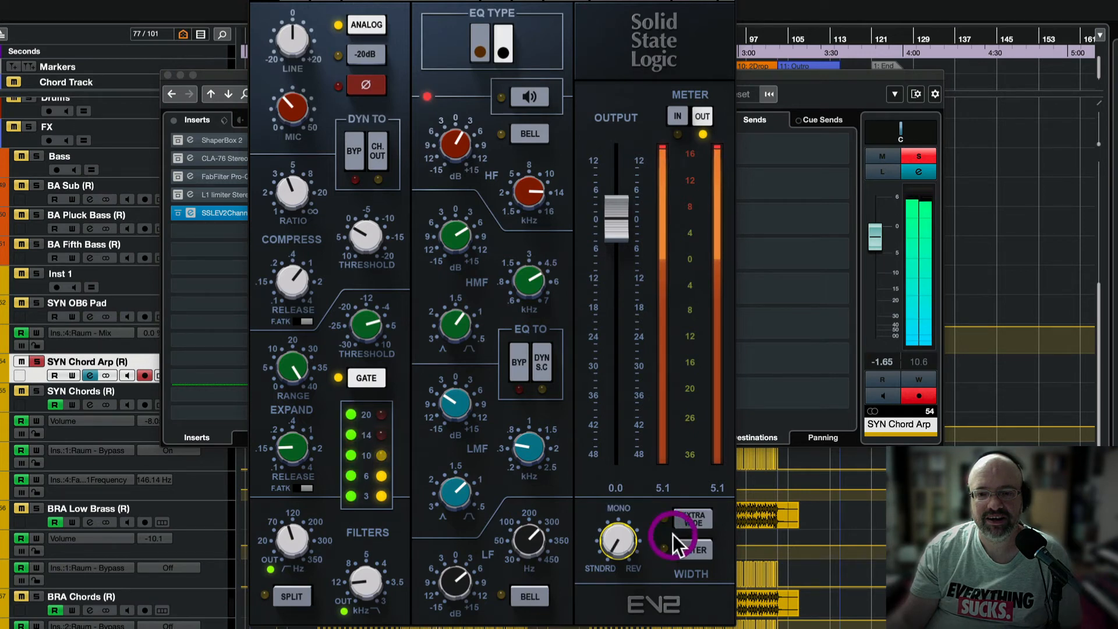
pyautogui.click(695, 519)
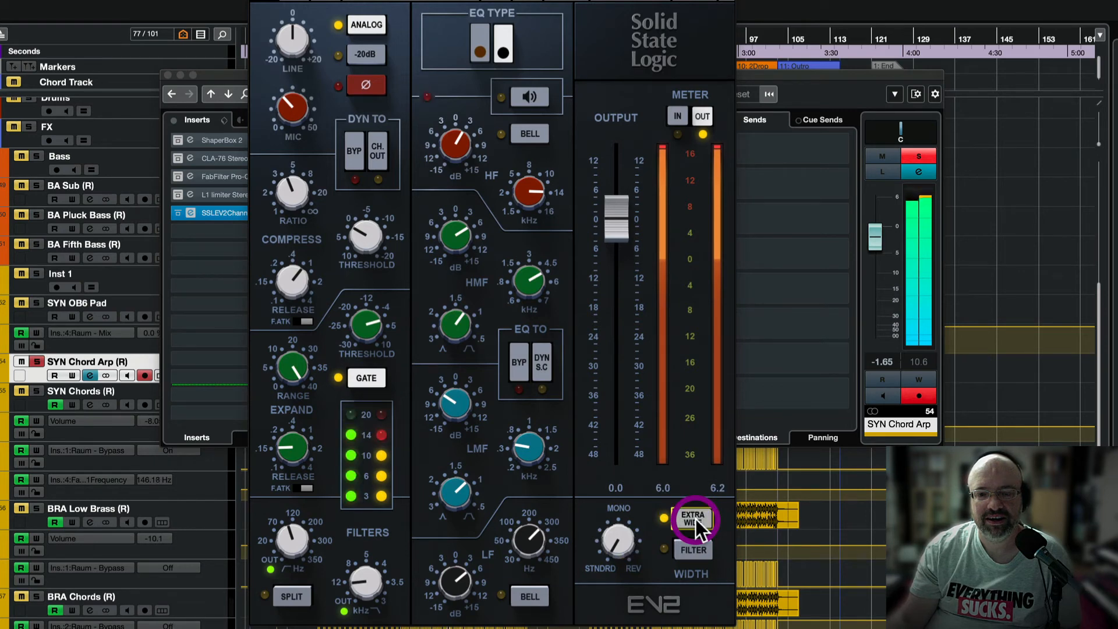
pyautogui.click(692, 548)
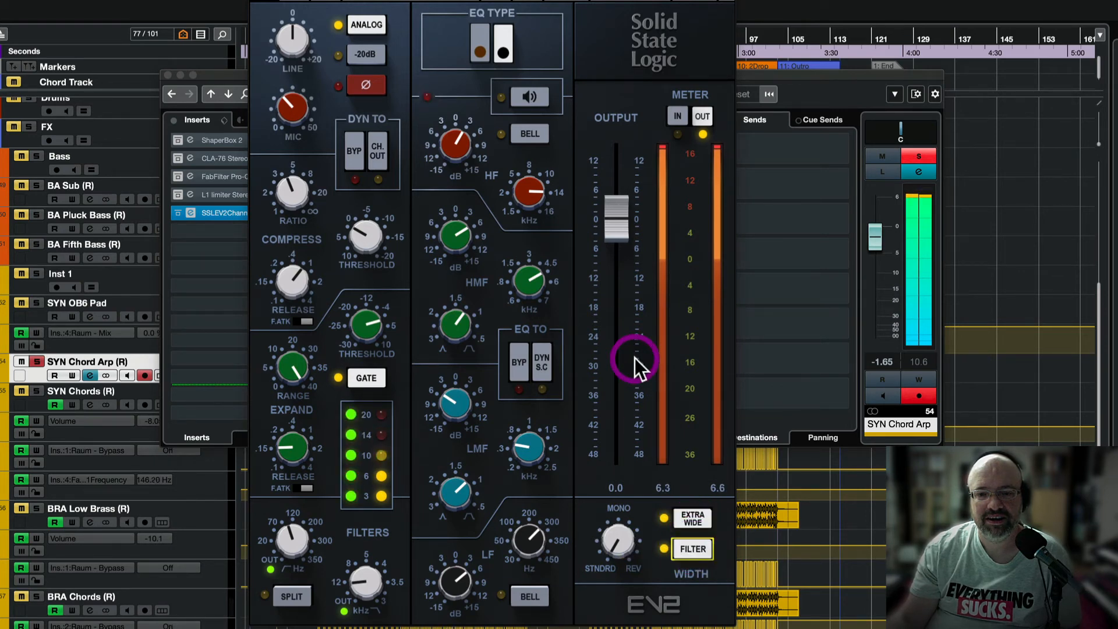
pyautogui.click(690, 518)
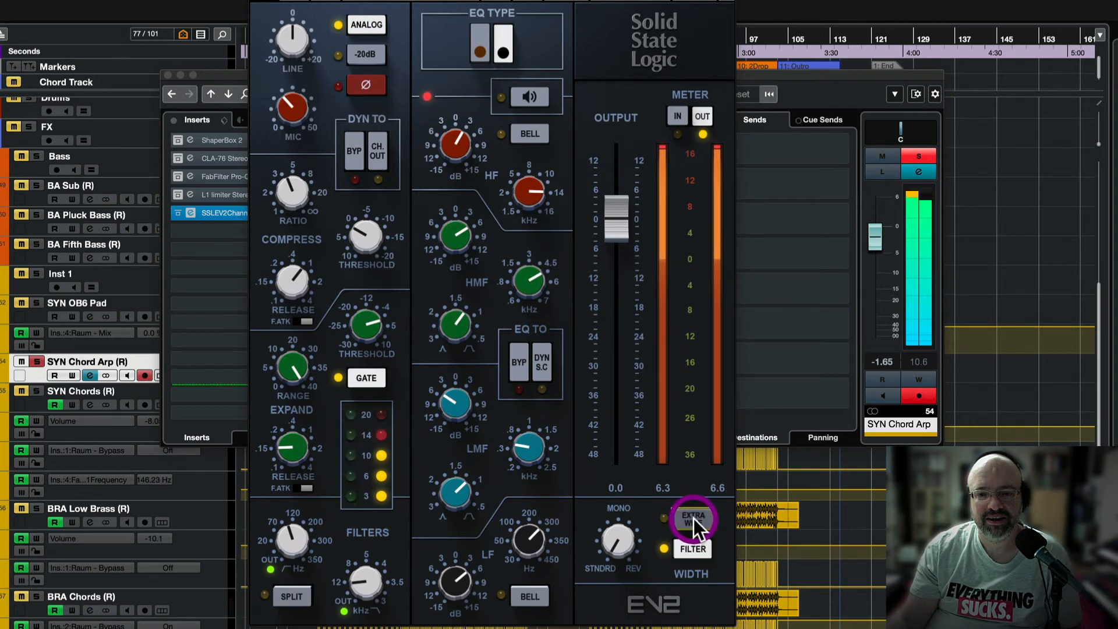
pyautogui.click(693, 518)
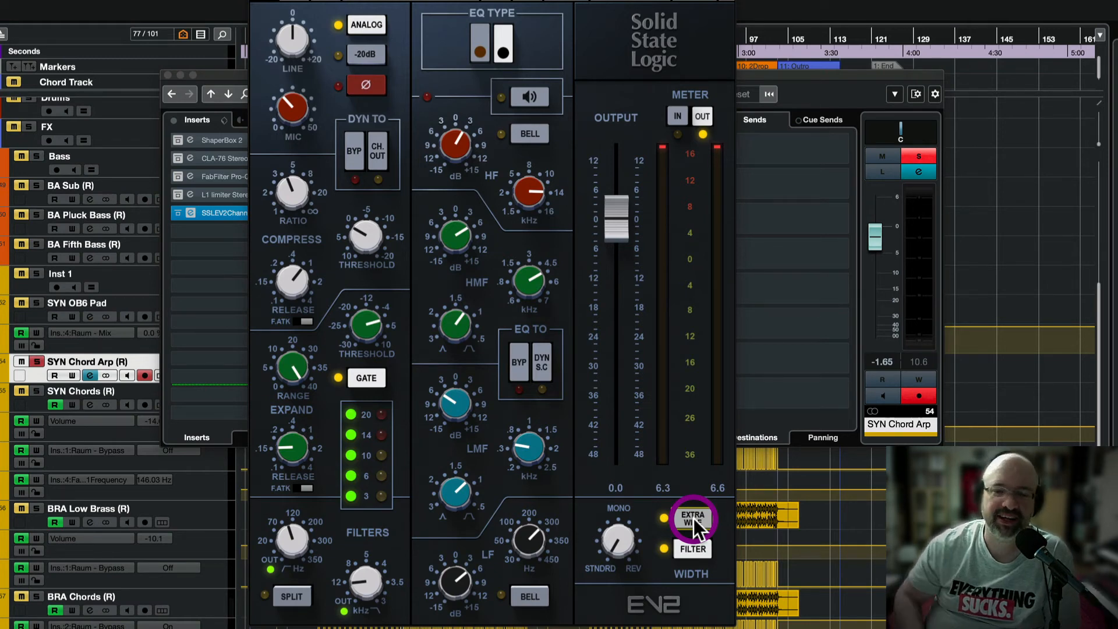
# Turn off Extra Wide and the width filter, then narrow the width to about 48.
pyautogui.click(693, 518)
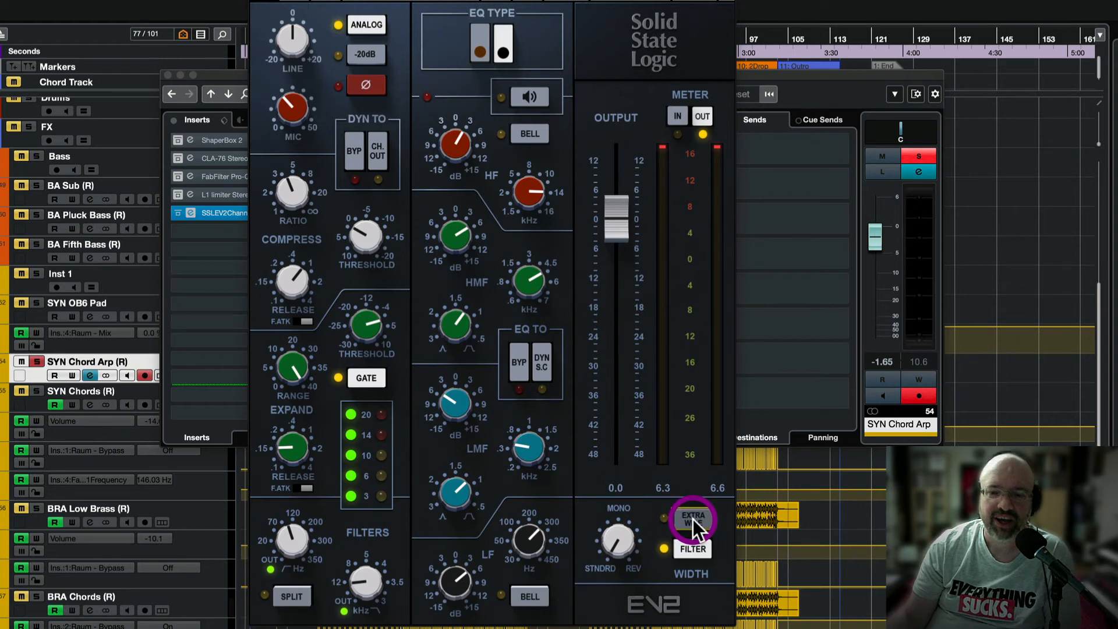
pyautogui.click(691, 554)
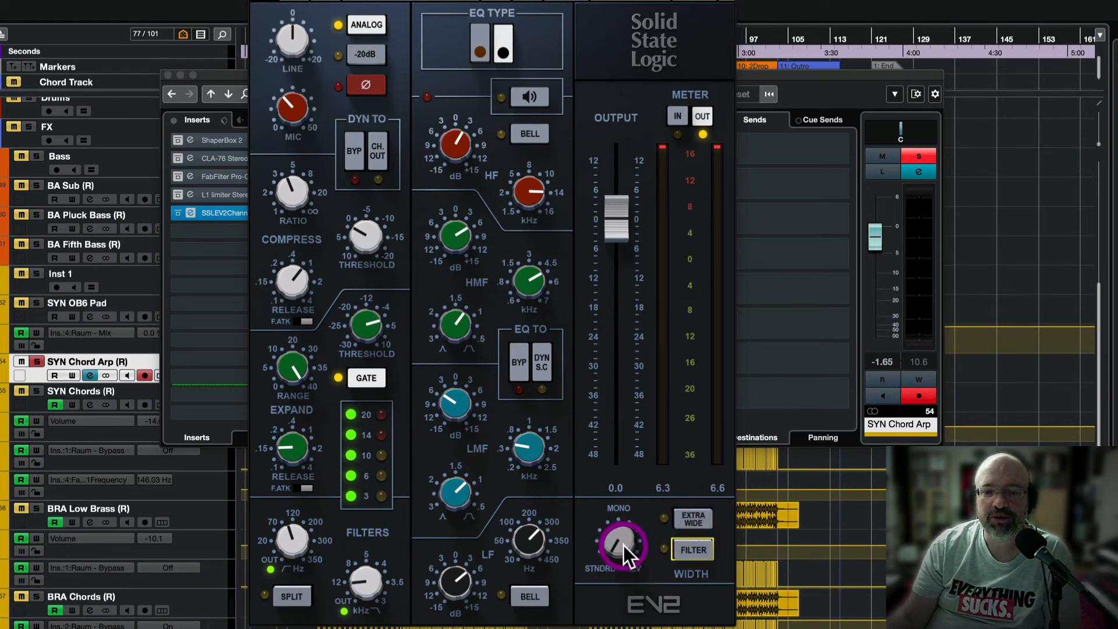
pyautogui.moveTo(622, 545)
pyautogui.mouseDown()
pyautogui.moveTo(623, 512)
pyautogui.moveTo(622, 546)
pyautogui.mouseUp()
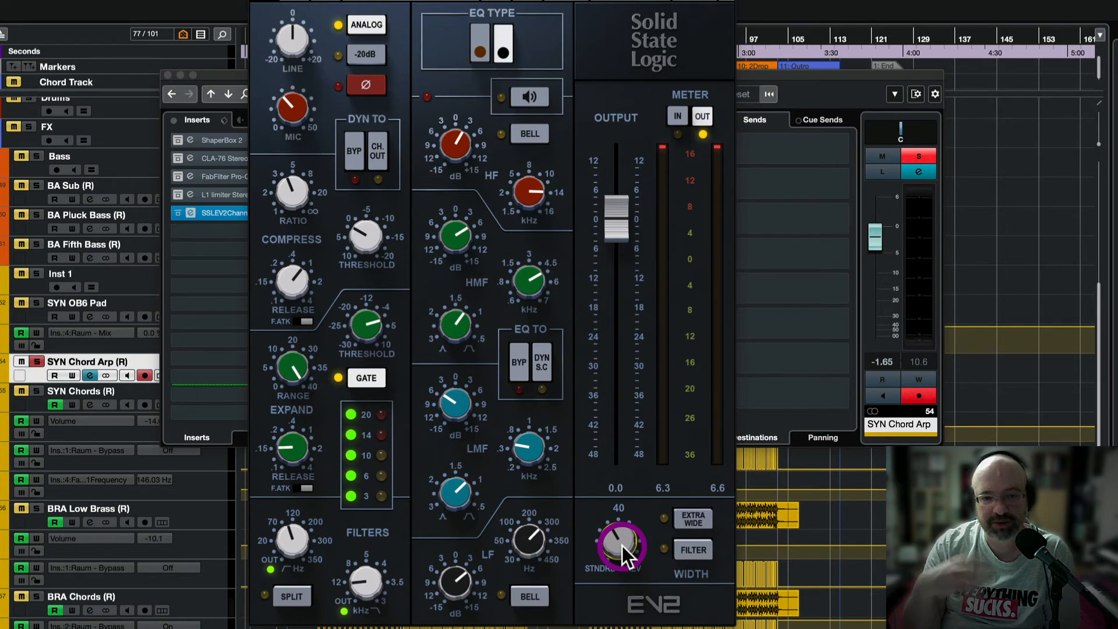
pyautogui.moveTo(622, 546); pyautogui.dragTo(621, 537)
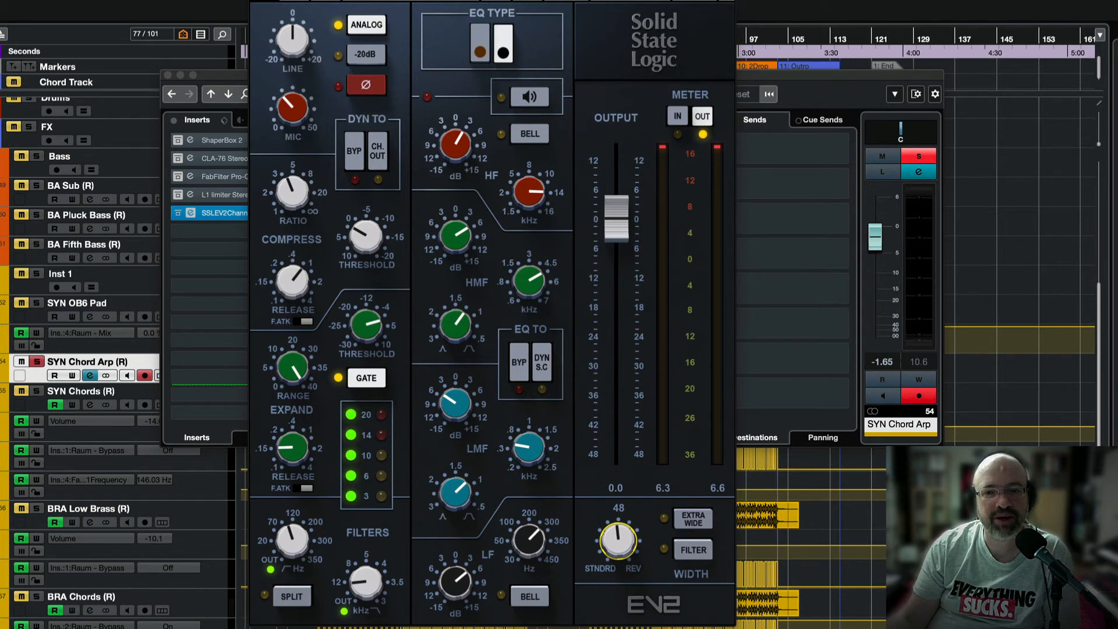
pyautogui.moveTo(619, 546)
pyautogui.mouseDown()
pyautogui.moveTo(619, 565)
pyautogui.moveTo(620, 547)
pyautogui.mouseUp()
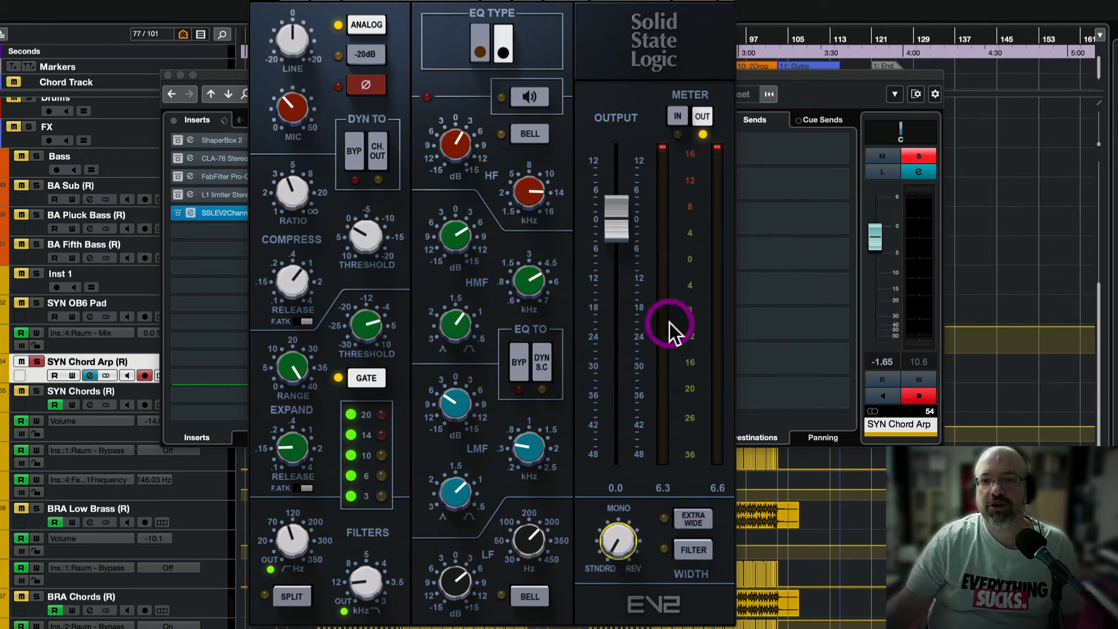
# Pull the output fader down to -8.8 dB during playback, bypassing the insert once to compare.
pyautogui.moveTo(609, 220)
pyautogui.mouseDown()
pyautogui.moveTo(610, 308)
pyautogui.moveTo(612, 234)
pyautogui.mouseUp()
pyautogui.press('space')
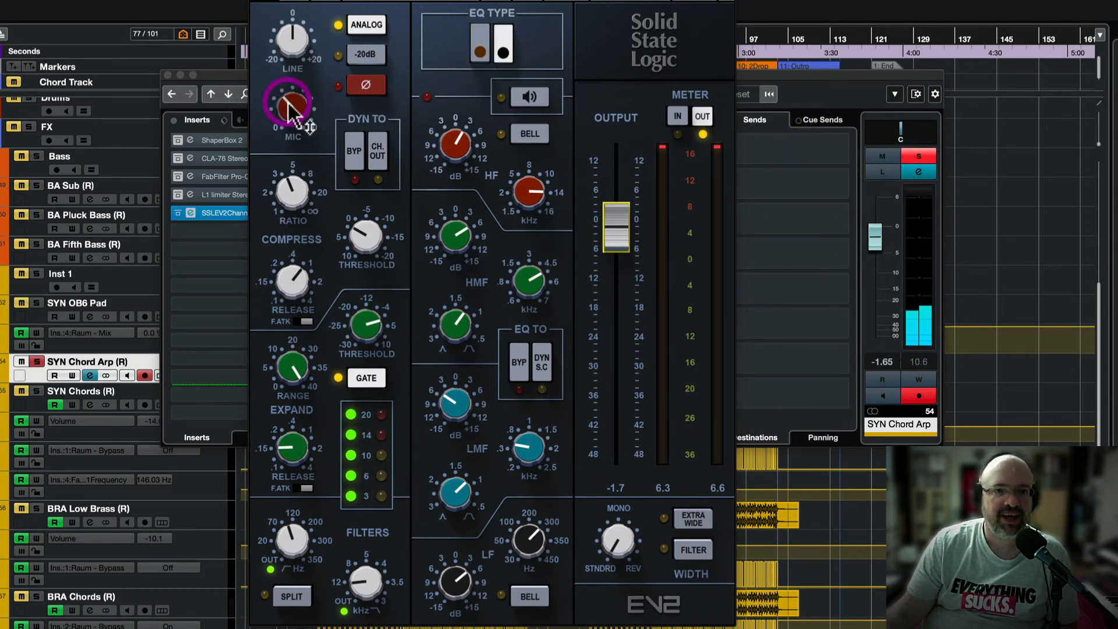
pyautogui.moveTo(291, 111); pyautogui.dragTo(289, 113)
pyautogui.moveTo(616, 221); pyautogui.dragTo(616, 255)
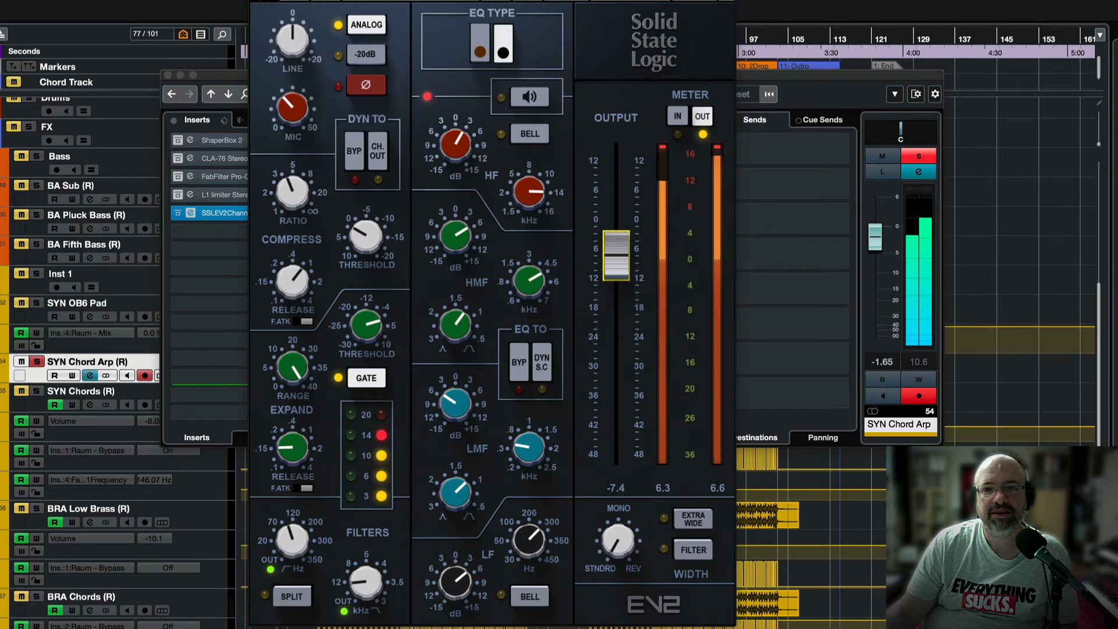
pyautogui.click(267, 0)
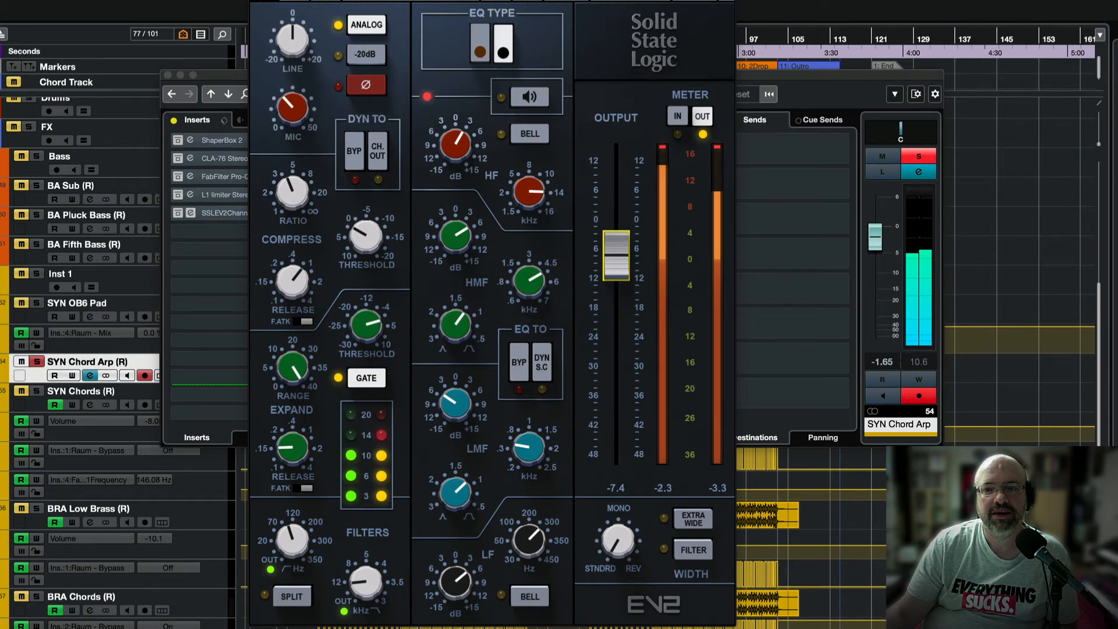
pyautogui.moveTo(616, 255); pyautogui.dragTo(615, 263)
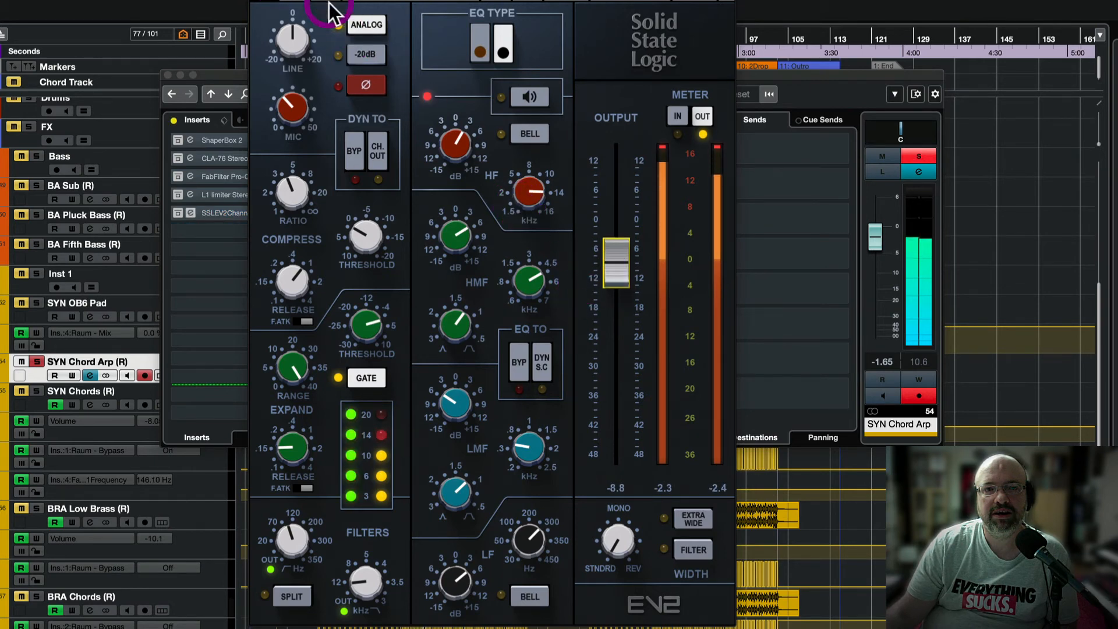
pyautogui.click(267, 1)
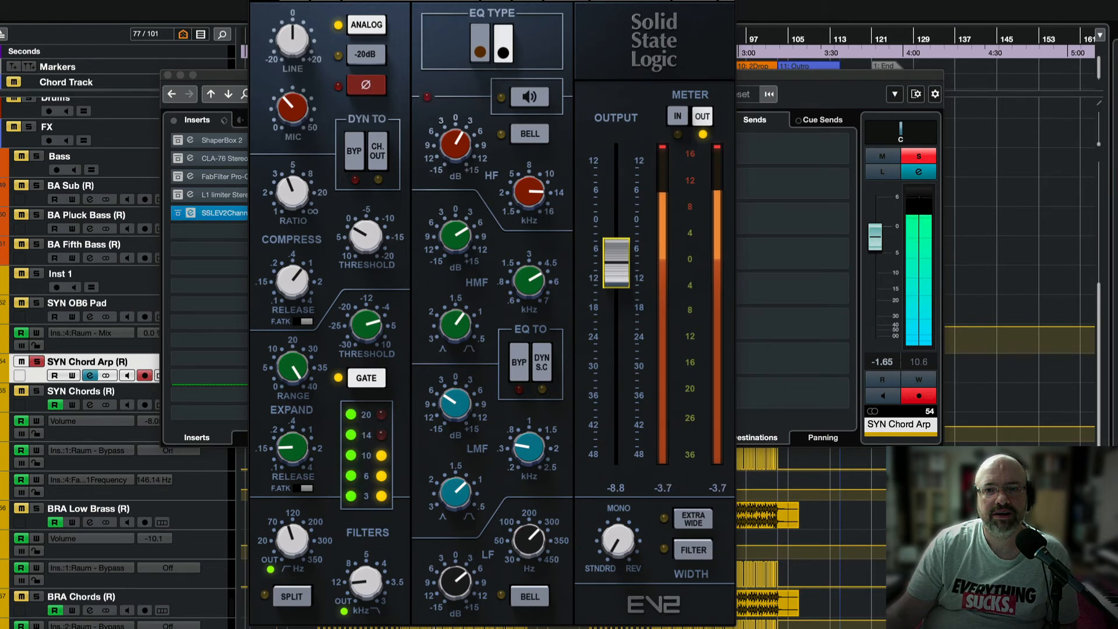
pyautogui.click(672, 137)
pyautogui.click(677, 109)
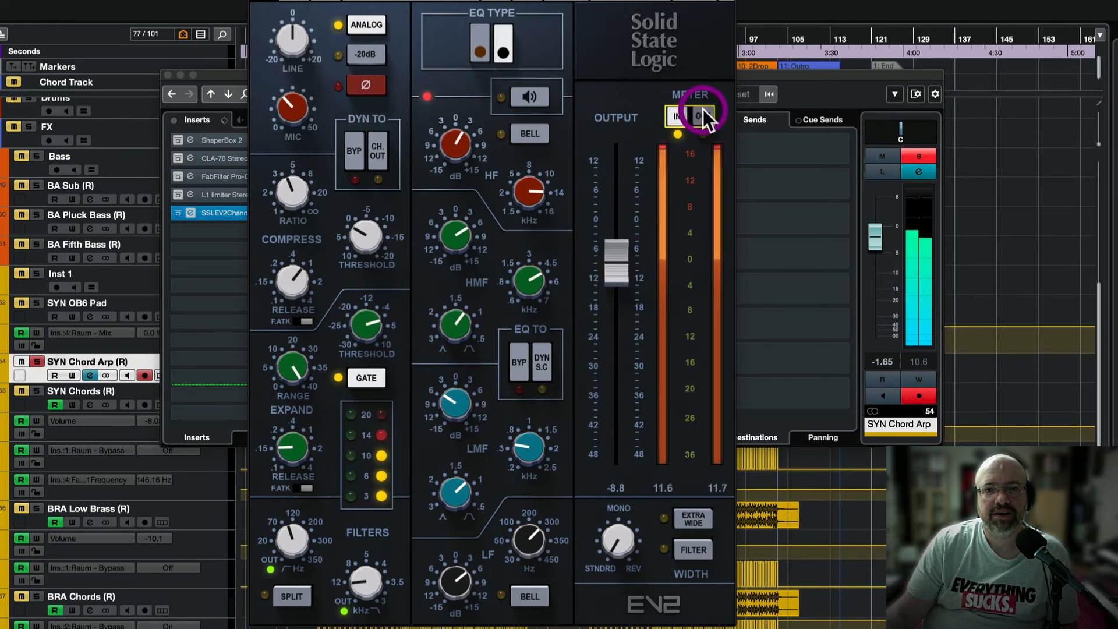
pyautogui.click(703, 111)
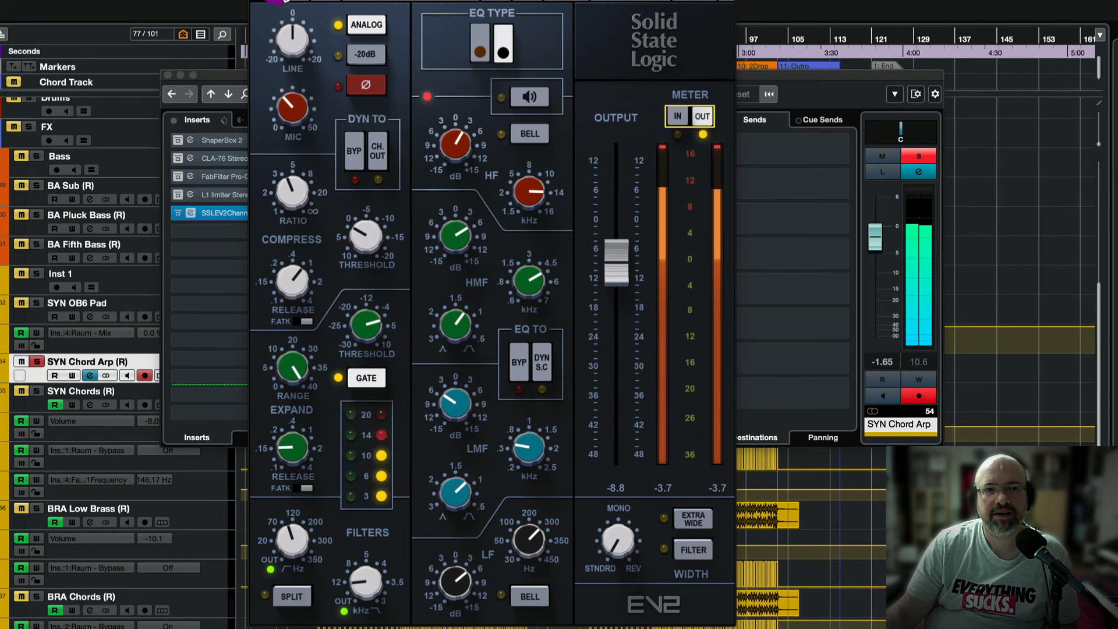
pyautogui.click(274, 1)
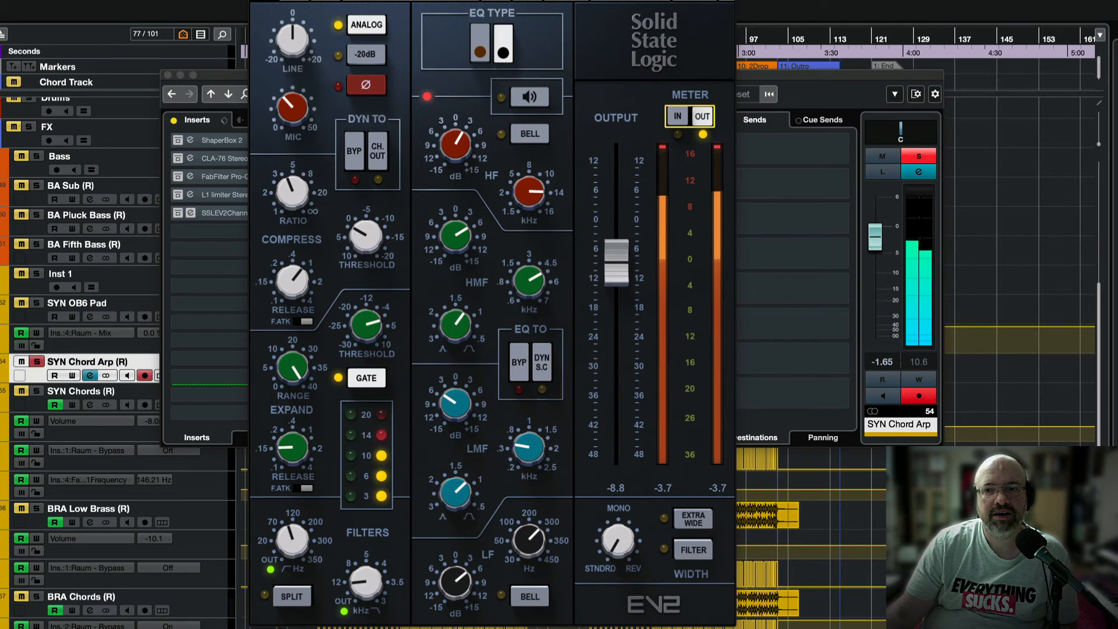
pyautogui.click(274, 0)
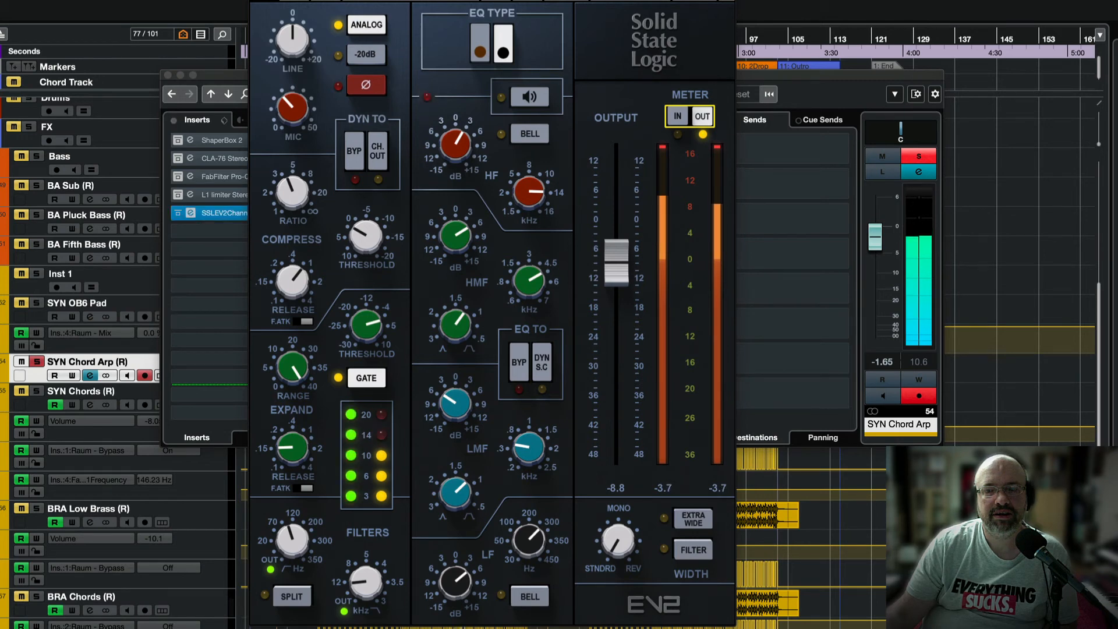
pyautogui.press('space')
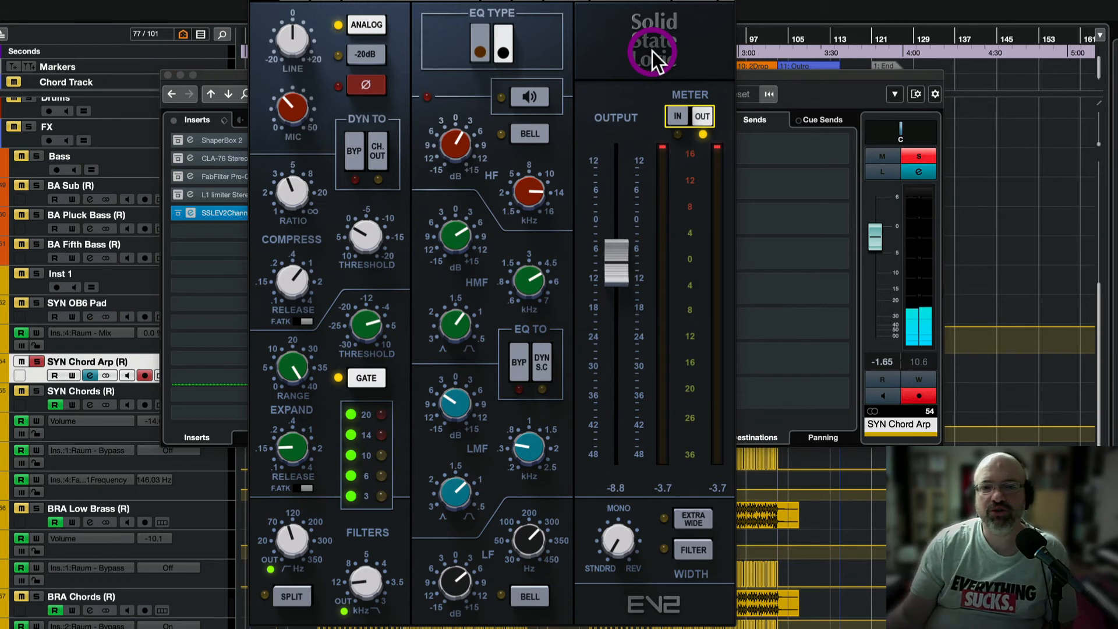
# Lower the output level to -9.5, then fine-tune it to -9.7.
pyautogui.moveTo(634, 260); pyautogui.dragTo(635, 263)
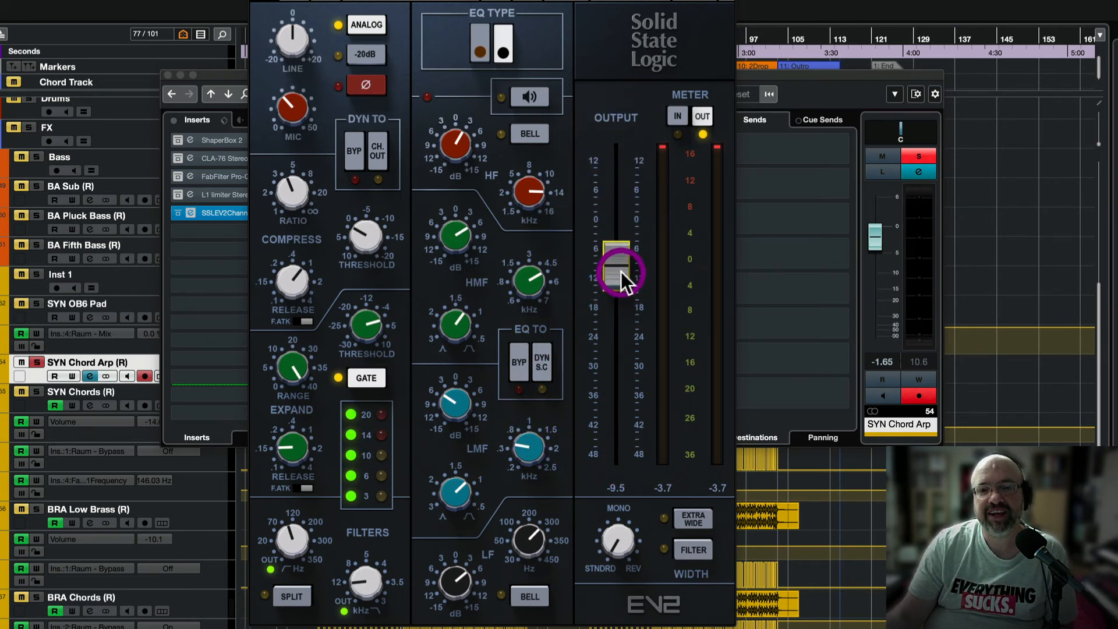
pyautogui.scroll(-1, 614, 277)
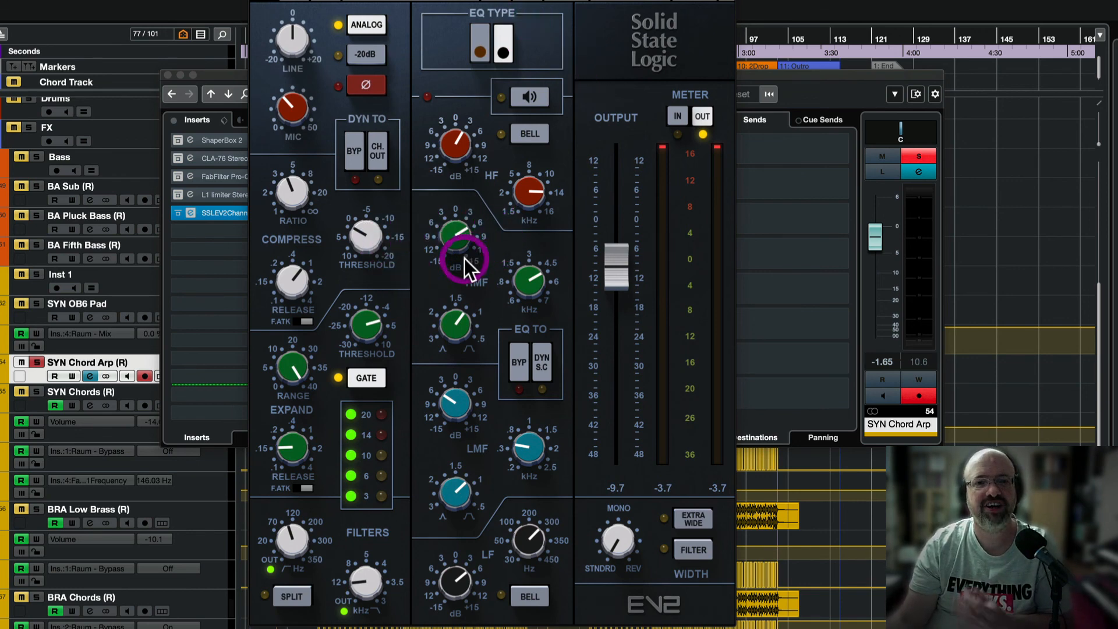
# Give the HMF band gain knob a small nudge to refine the high-mid boost.
pyautogui.moveTo(465, 258); pyautogui.dragTo(445, 276)
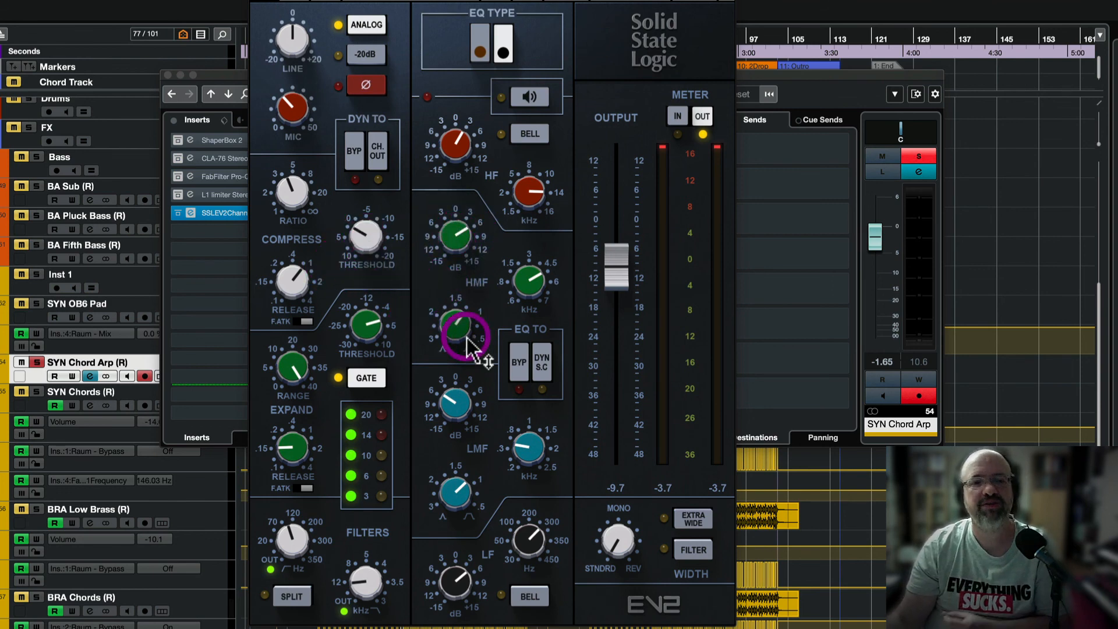